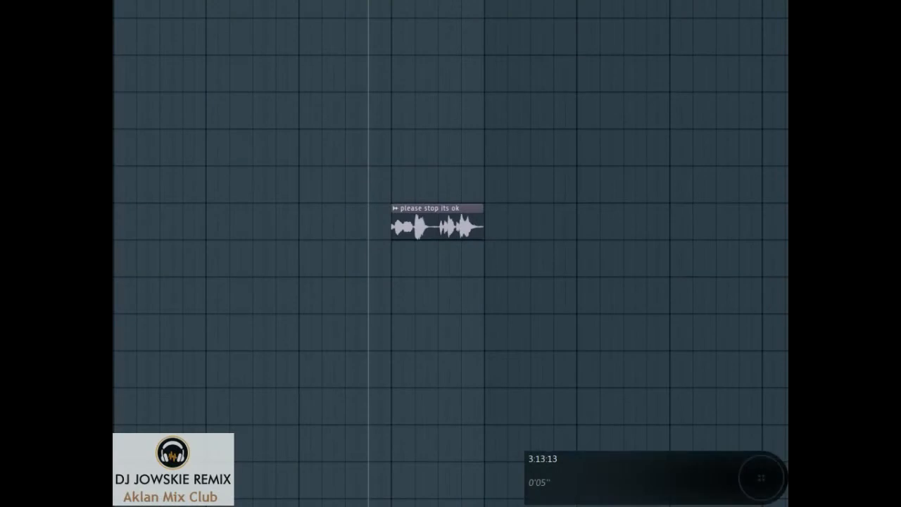
- Play the "please stop its ok" clip, and place a unique copy of it on the track directly below
key(space)
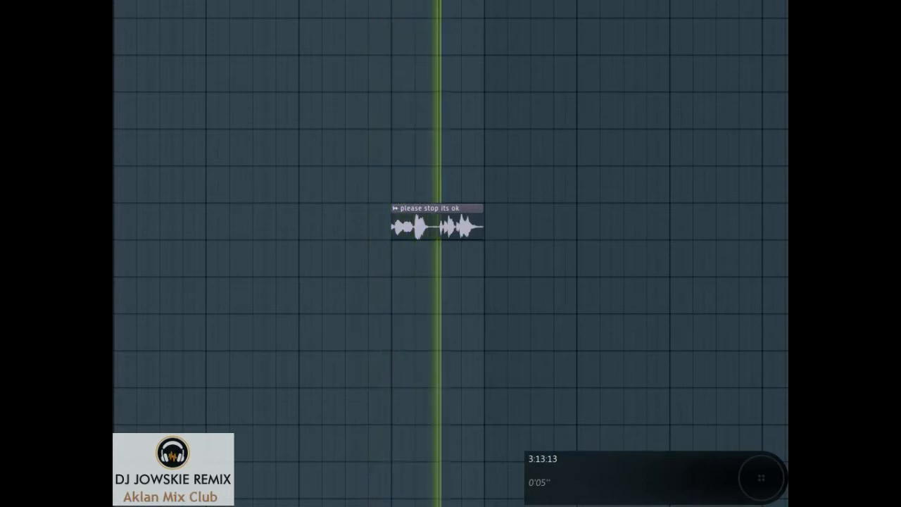
key(space)
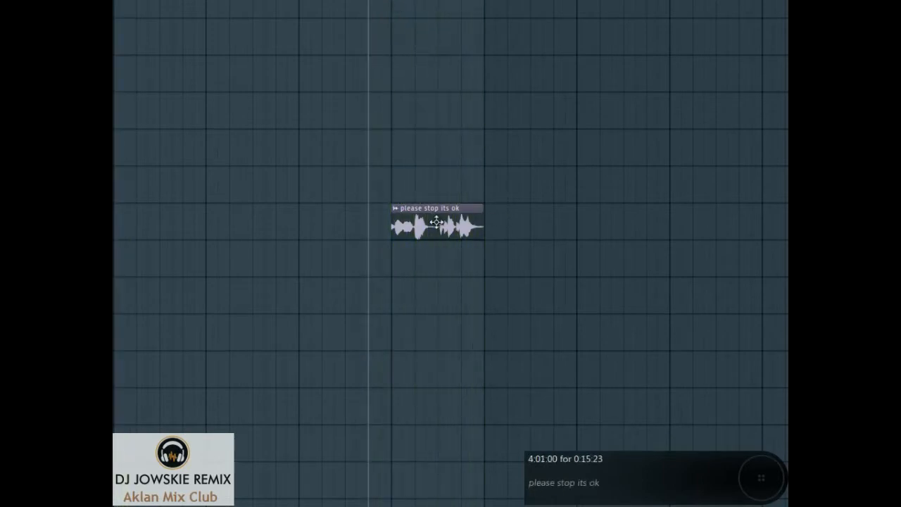
click(401, 268)
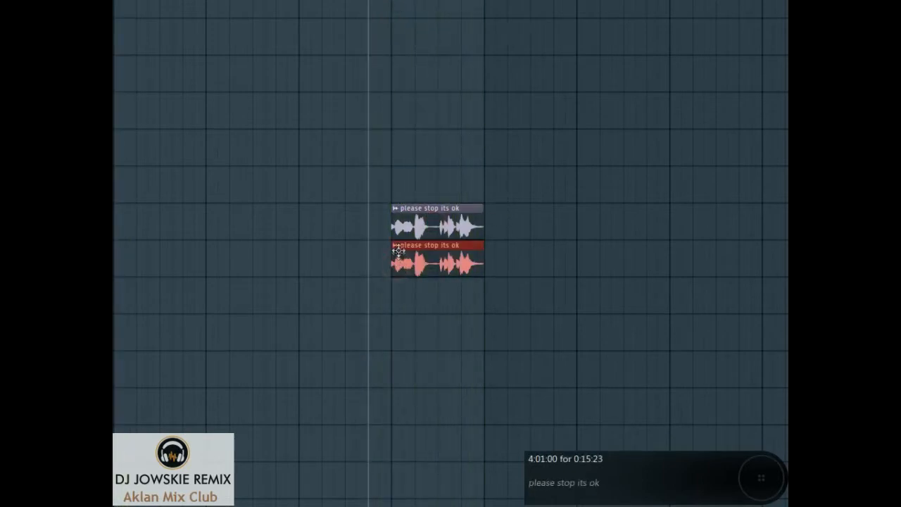
click(405, 243)
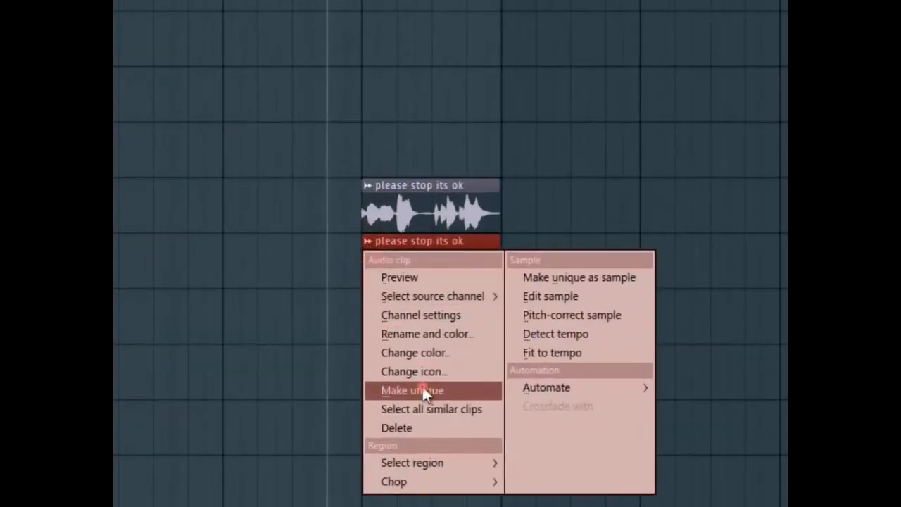
click(422, 384)
- Lower the copy's time-stretching pitch in its channel settings, and play both clips together
double_click(399, 274)
drag(366, 51, 362, 44)
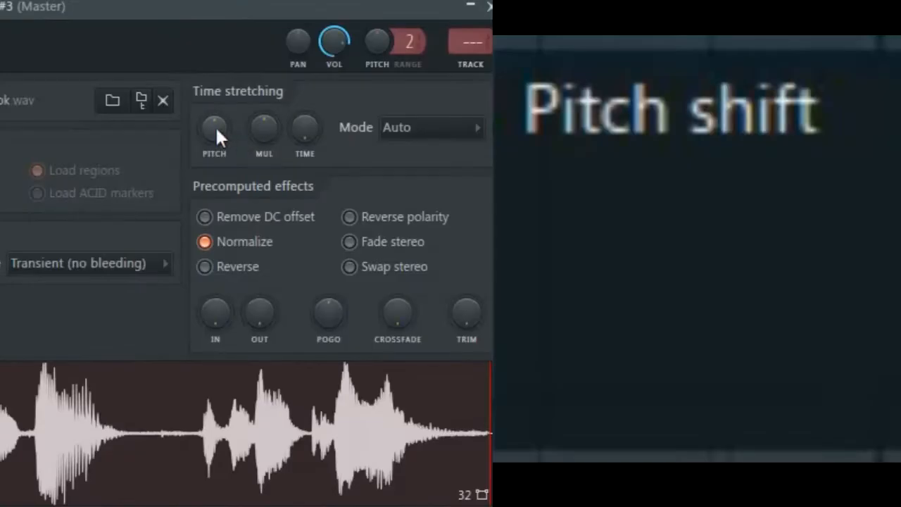
drag(360, 105, 359, 109)
drag(215, 125, 236, 124)
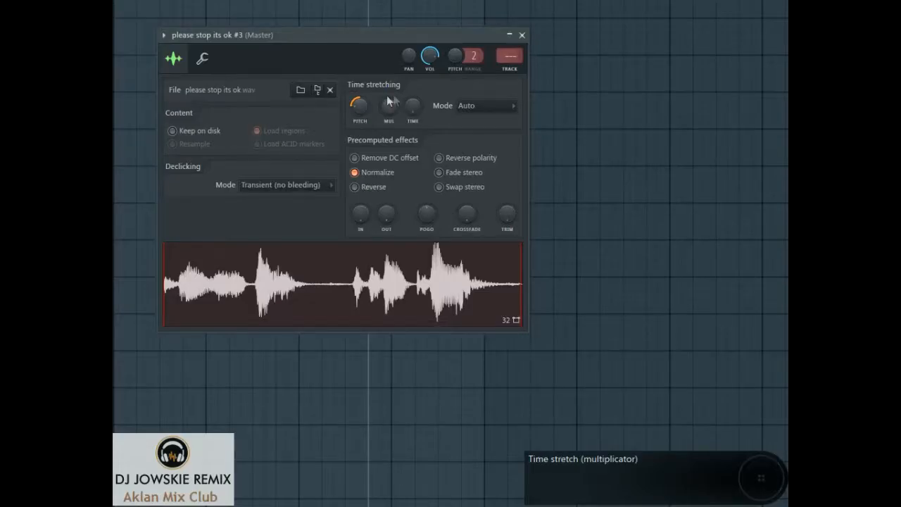
click(522, 34)
key(space)
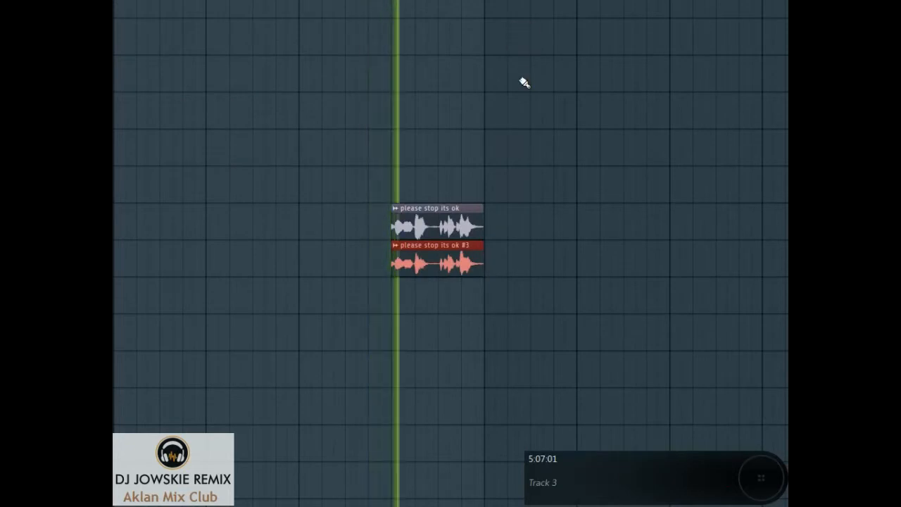
key(space)
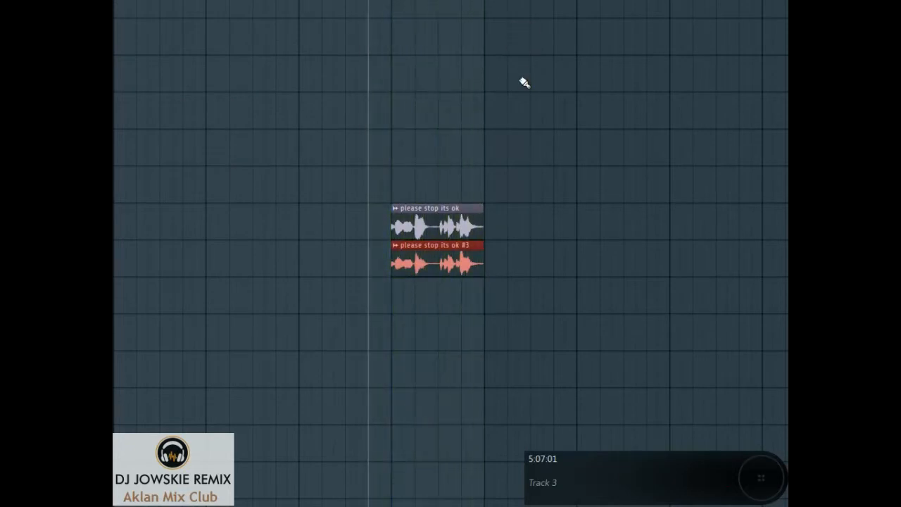
- Audition the copy at a pitch shift of +600 cents alongside the original, and delete the copy
double_click(411, 257)
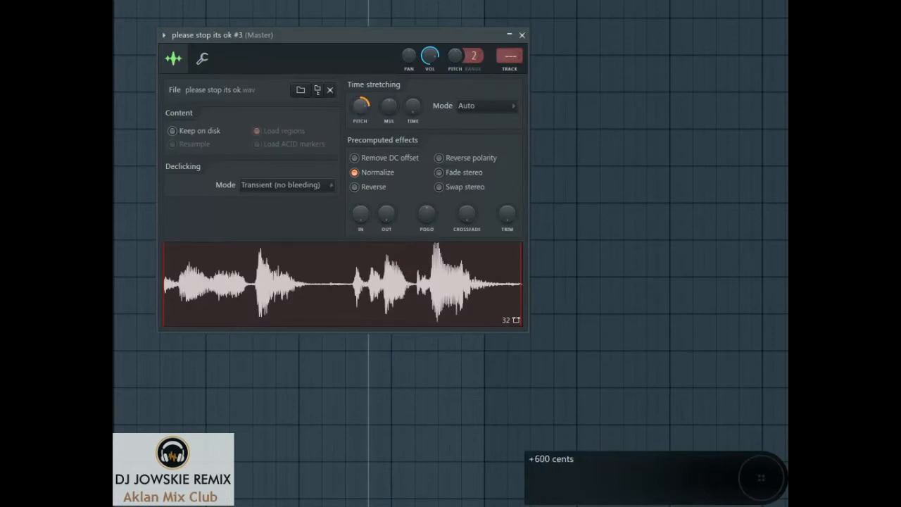
click(523, 34)
key(space)
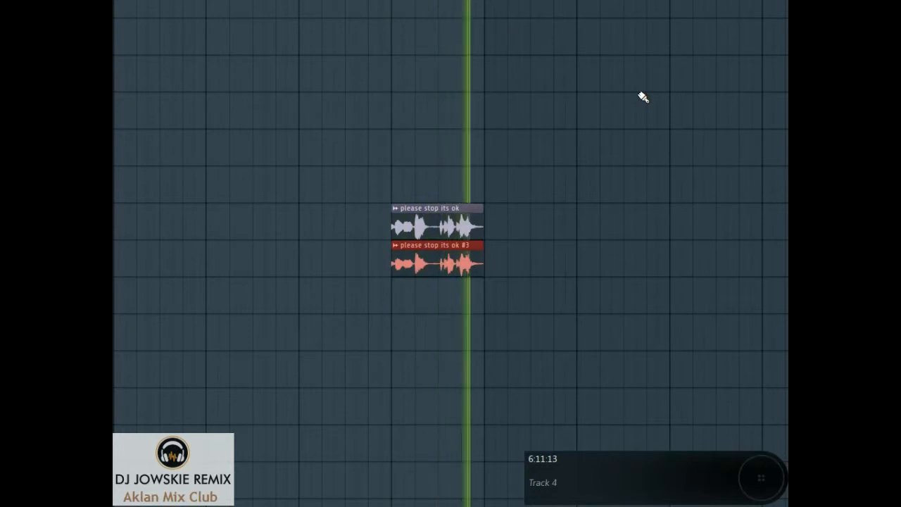
key(space)
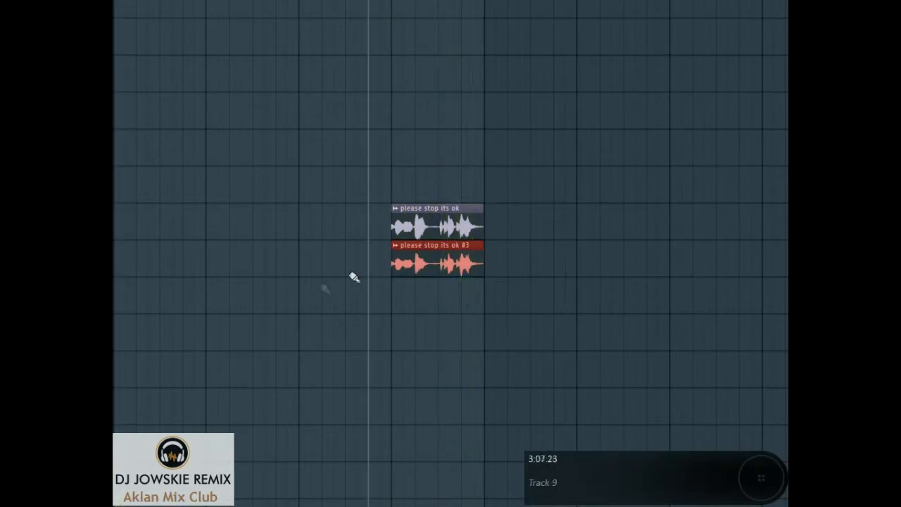
right_click(409, 258)
- Open the original "please stop its ok" clip's sample in Edison with the time stretcher / pitch shifter
click(394, 209)
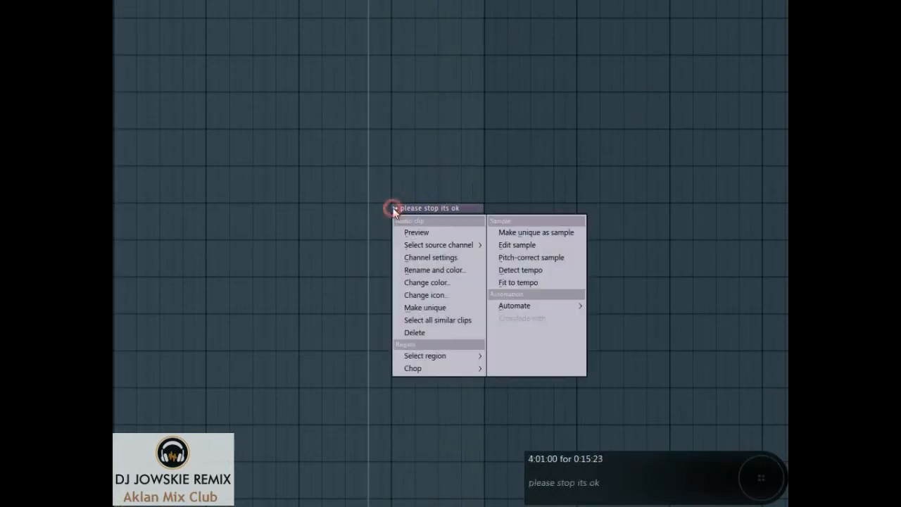
click(503, 241)
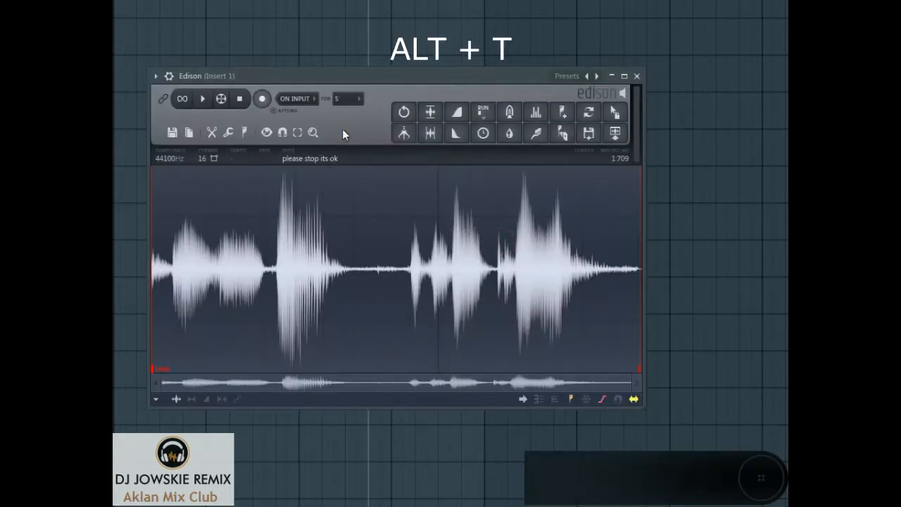
key(alt+t)
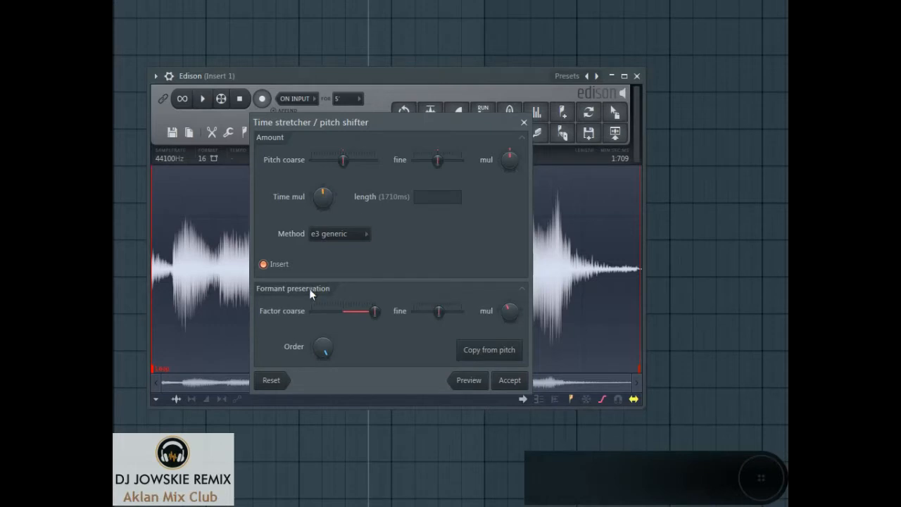
- Preview different formant preservation factors, and apply the stretch with a raised coarse factor, a centred fine factor and centred pitch
click(465, 383)
drag(381, 316, 376, 316)
drag(359, 312, 376, 312)
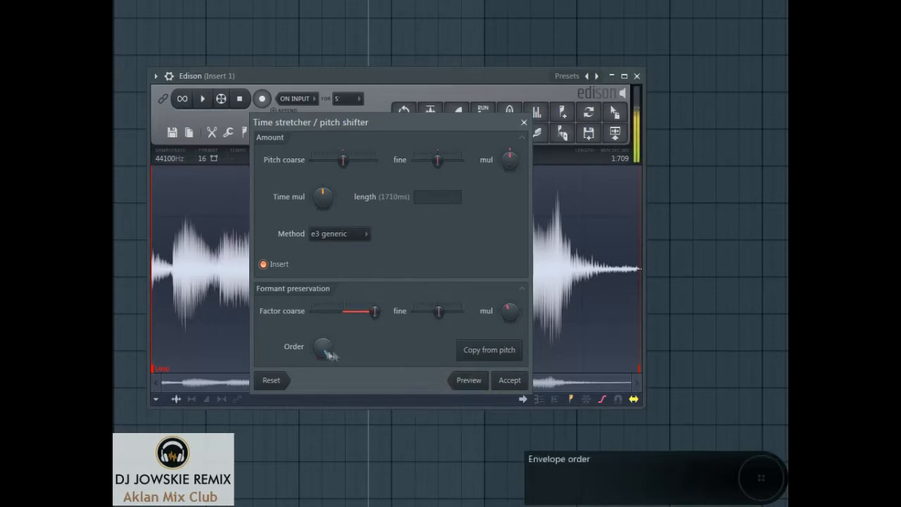
click(465, 380)
drag(461, 310, 416, 312)
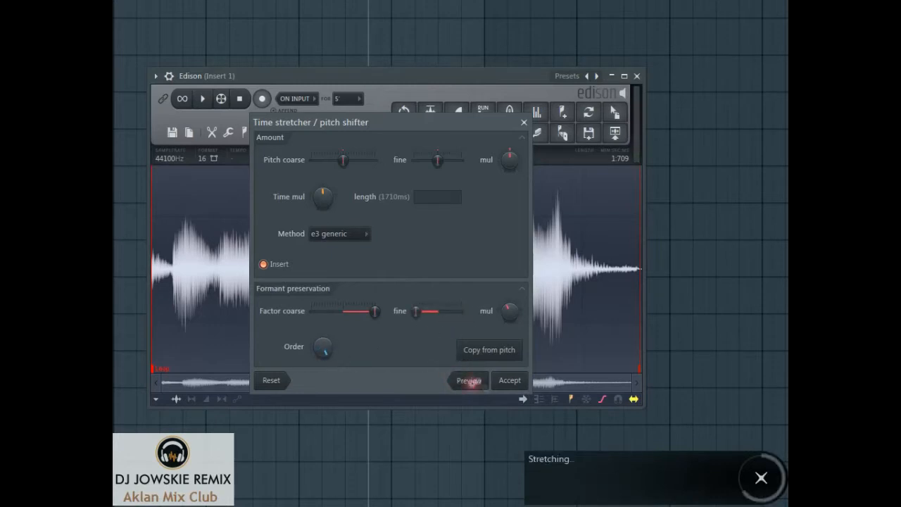
click(467, 380)
drag(333, 160, 344, 161)
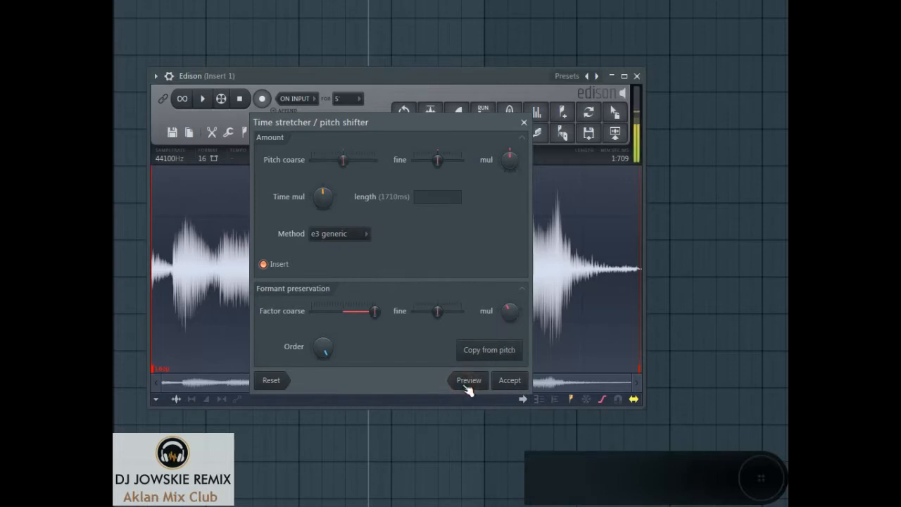
click(503, 381)
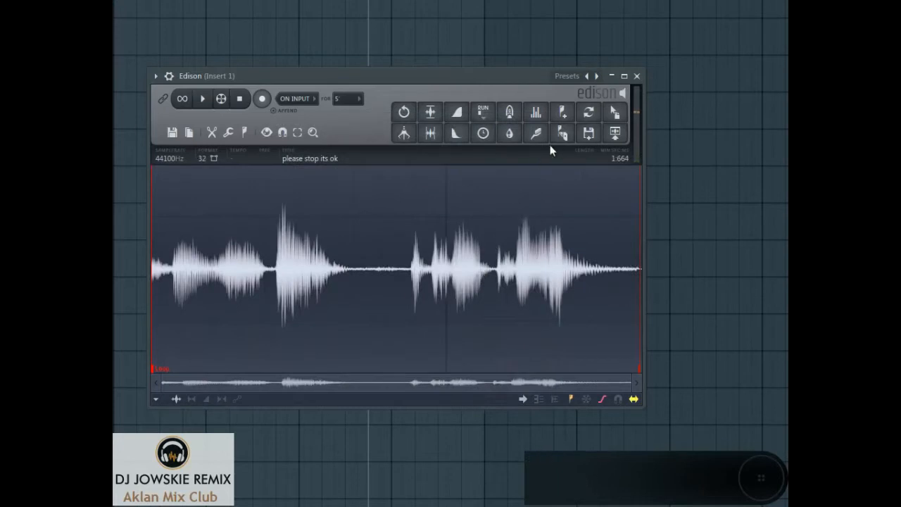
- Normalize the processed sample and place it in the playlist directly below the original clip
click(432, 114)
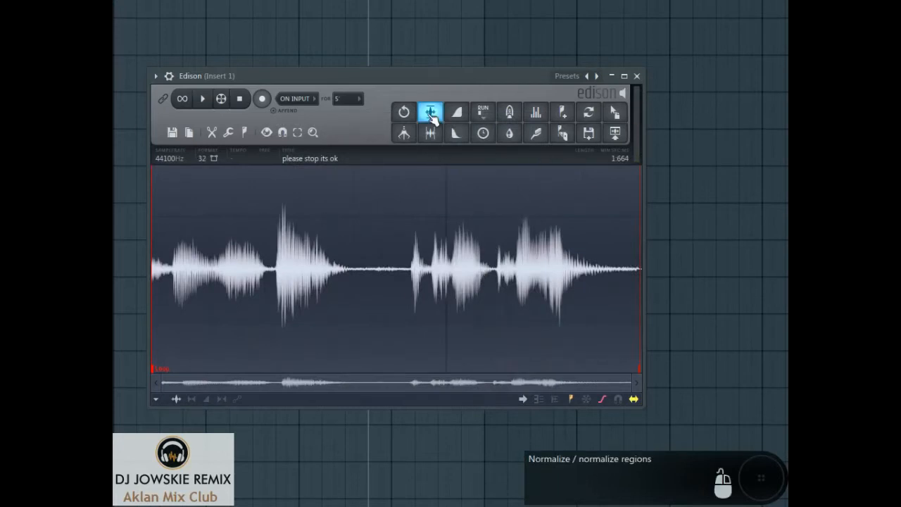
drag(615, 113, 410, 255)
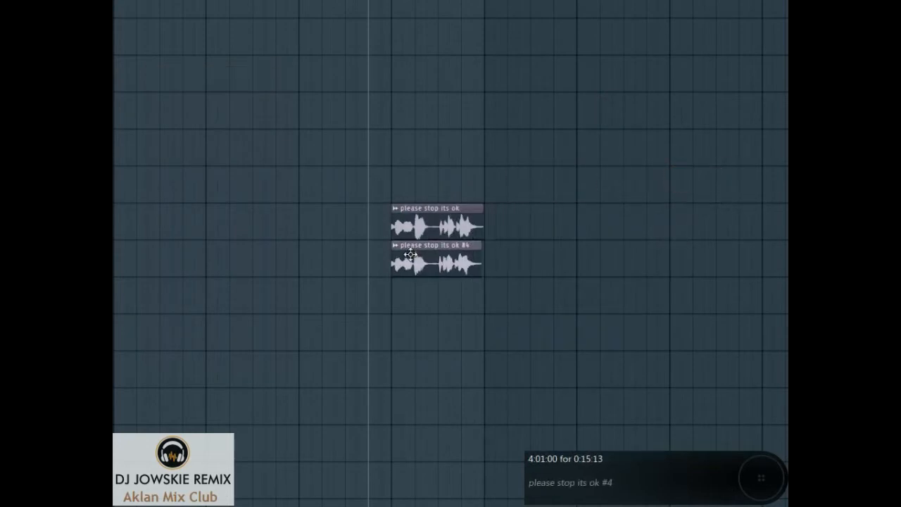
- Rename the processed clip as "please stop its ok (low formant)" and play it together with the original
click(398, 254)
click(416, 305)
click(389, 289)
key(Right)
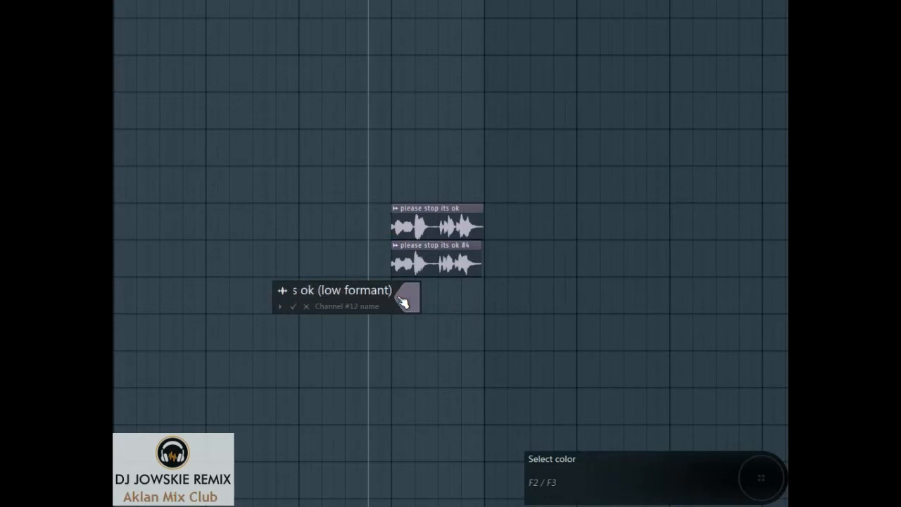
text((low formant))
key(Return)
key(space)
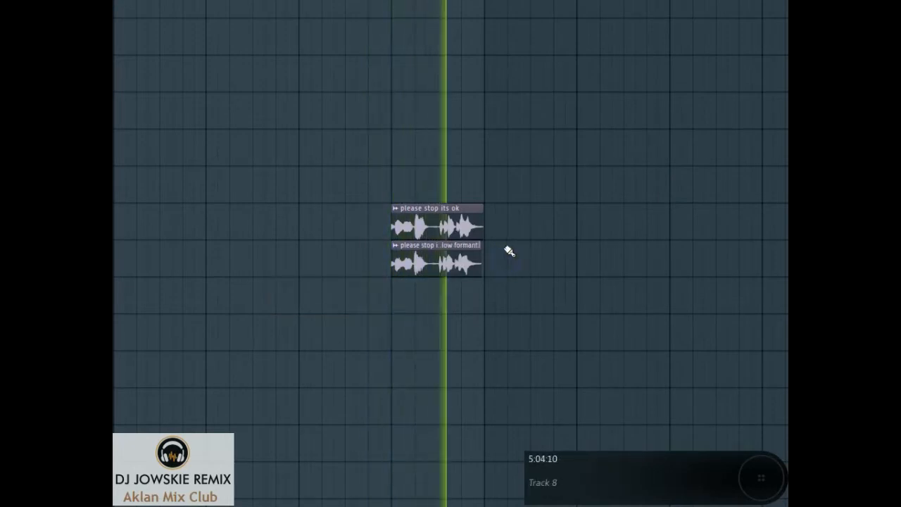
key(space)
- Open the low formant clip's channel settings and route its channel to mixer track 5
scroll(441, 251, up, 1)
double_click(409, 252)
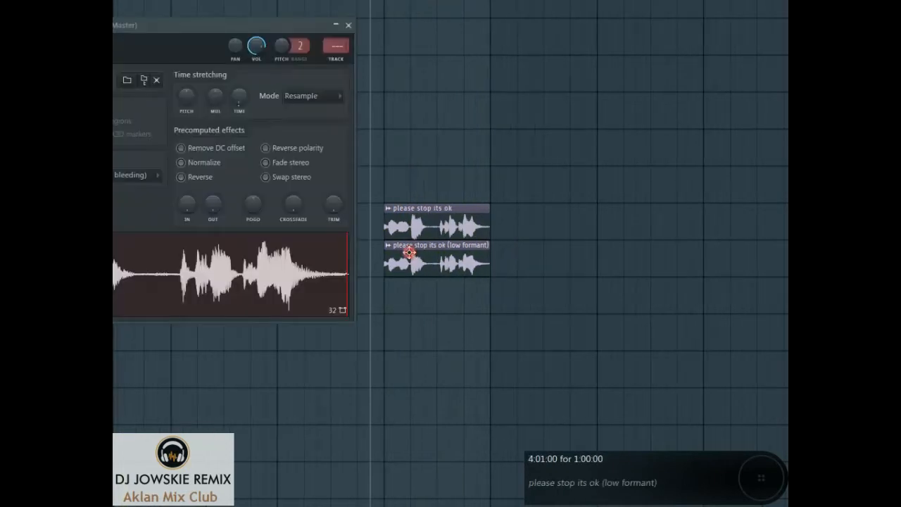
drag(213, 35, 393, 60)
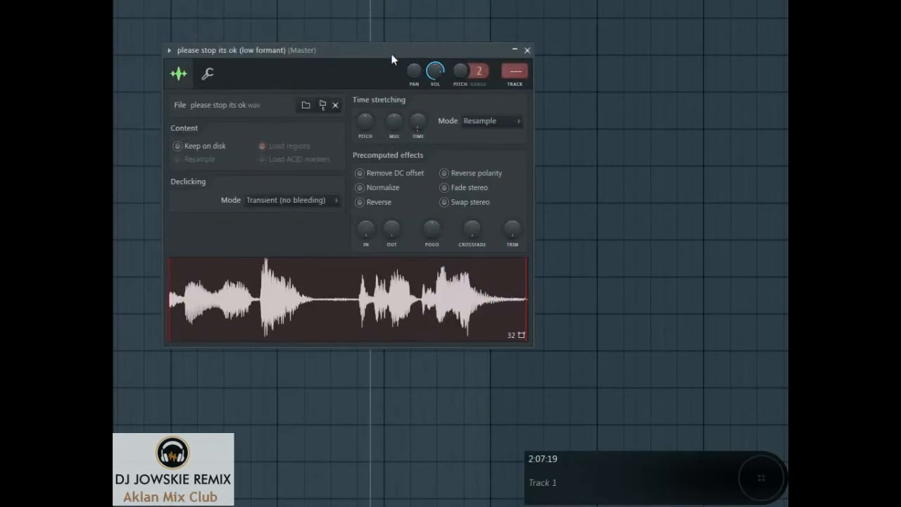
key(ctrl+l)
drag(312, 150, 389, 149)
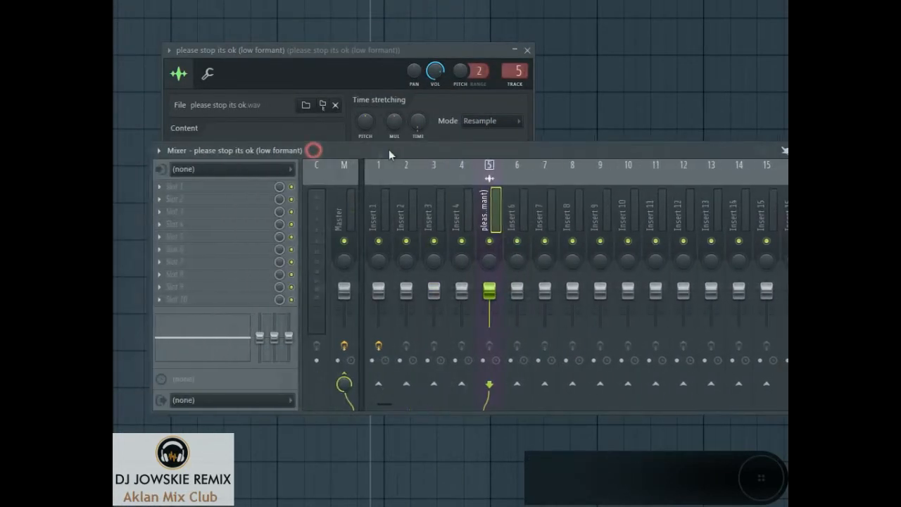
- Add Fruity Parametric EQ 2 to the first effect slot of the low formant mixer track
click(171, 187)
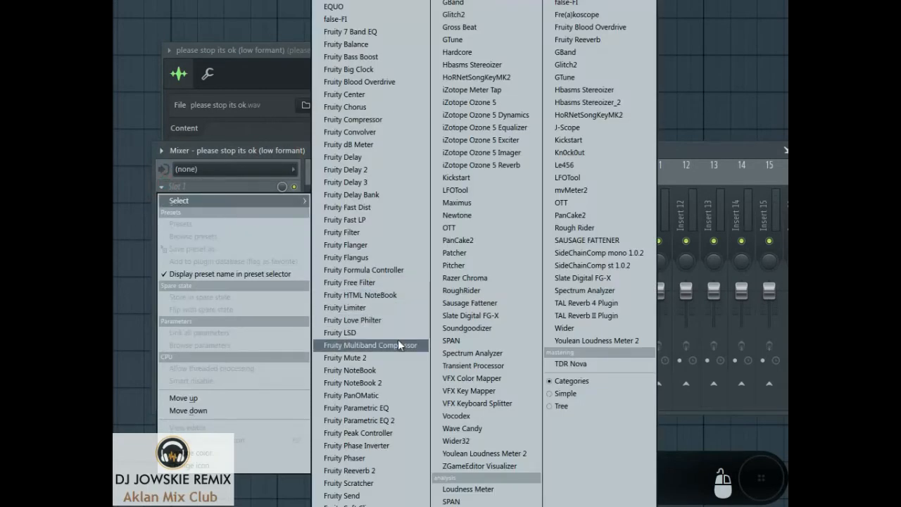
click(398, 422)
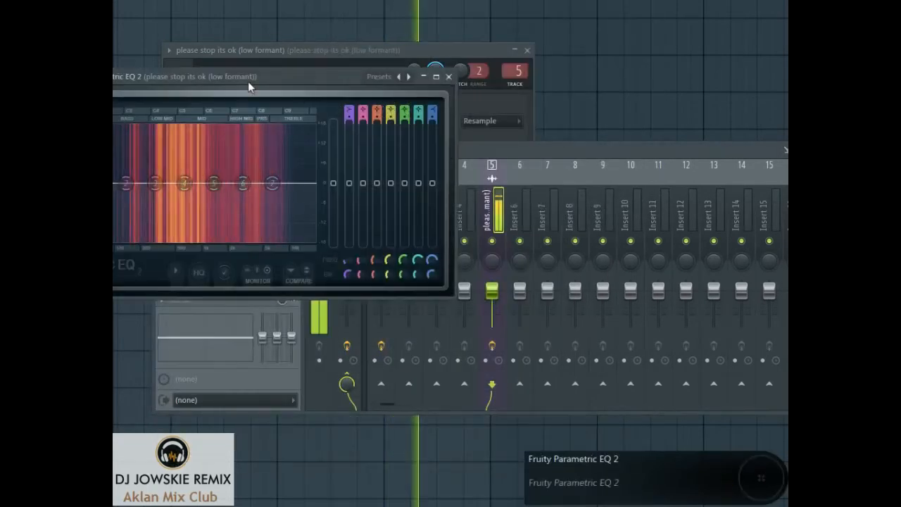
drag(248, 80, 373, 93)
- Load the equalizer preset "JMT For Headroom (Remove Over Bass)" and fine-tune its lowest bands
click(525, 90)
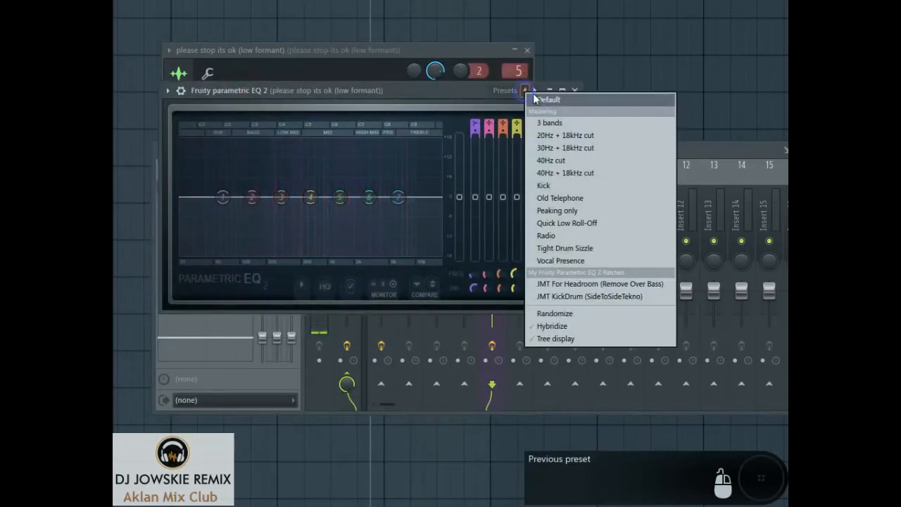
click(576, 284)
drag(475, 288, 476, 305)
drag(245, 197, 239, 197)
- Add Fruity Delay 2 to the second effect slot, with P.PONG feedback and an increased delay time
click(664, 151)
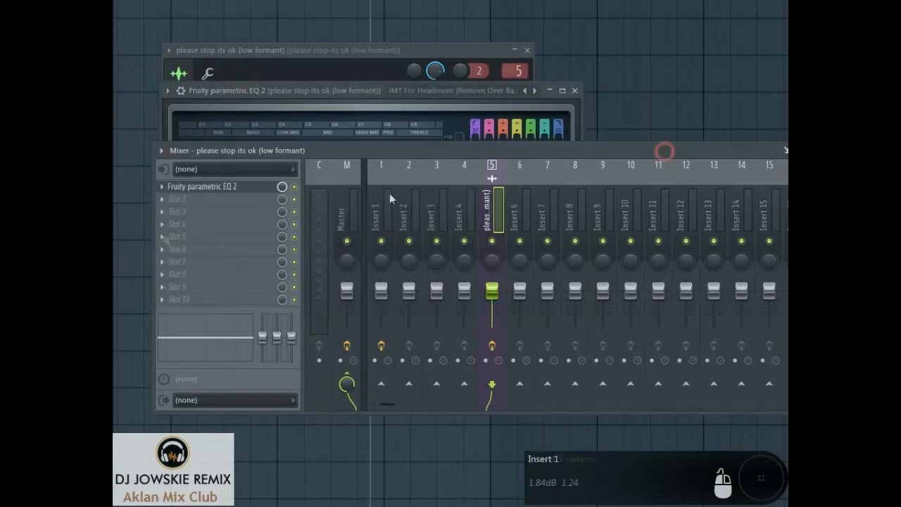
click(179, 199)
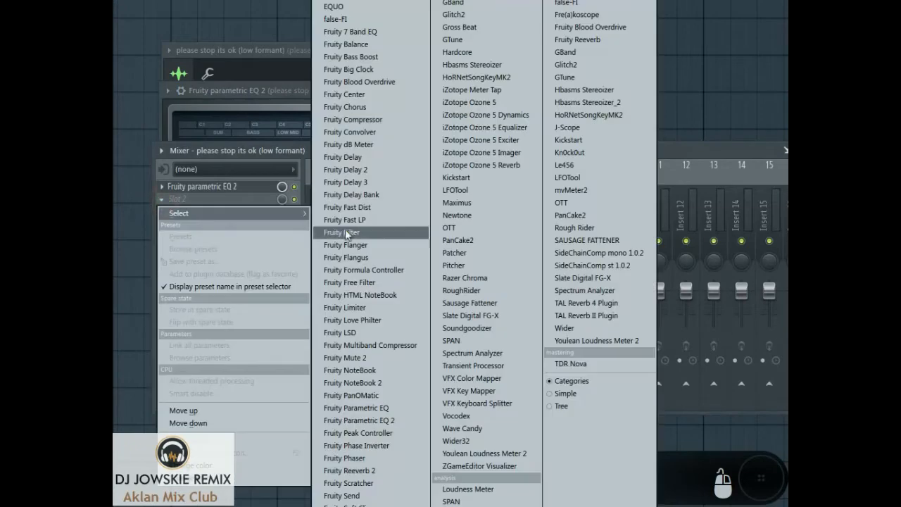
click(355, 174)
drag(204, 93, 377, 134)
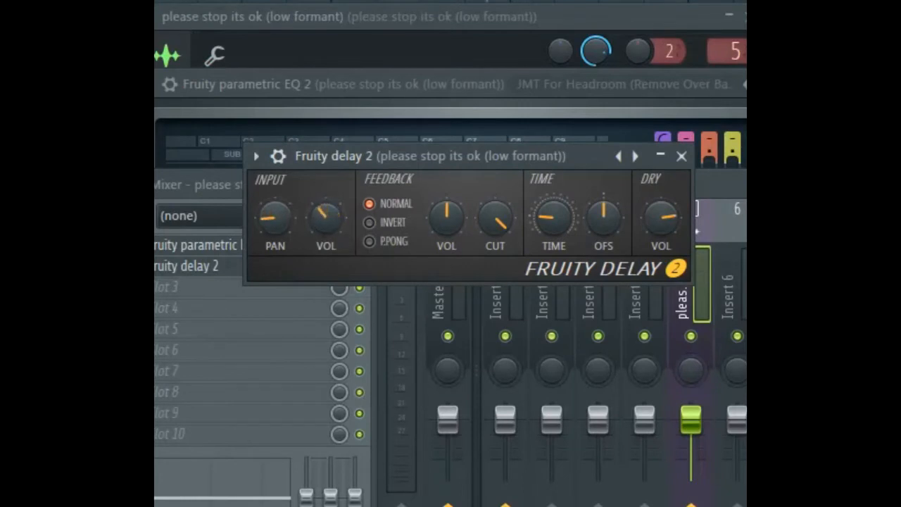
drag(547, 204, 547, 193)
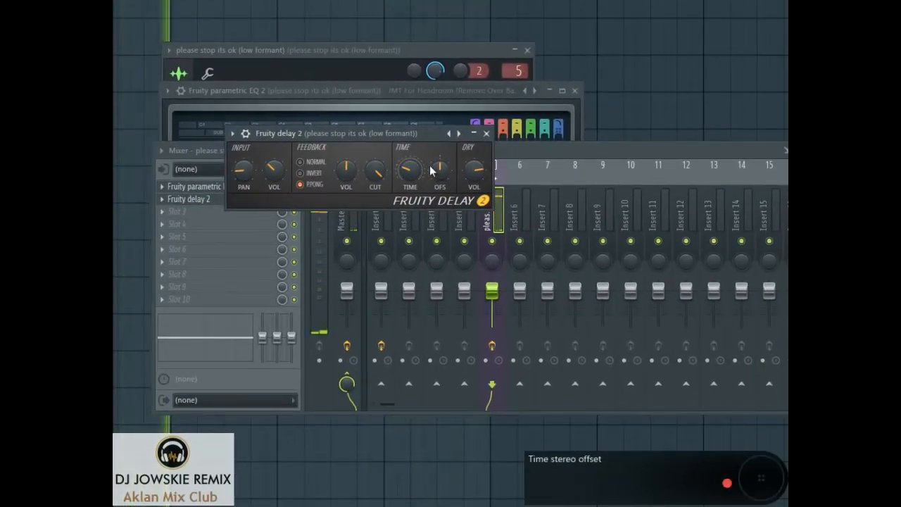
- Add Fruity Reeverb 2 to the third effect slot, lower its wet level, and play back the result
click(505, 150)
click(188, 214)
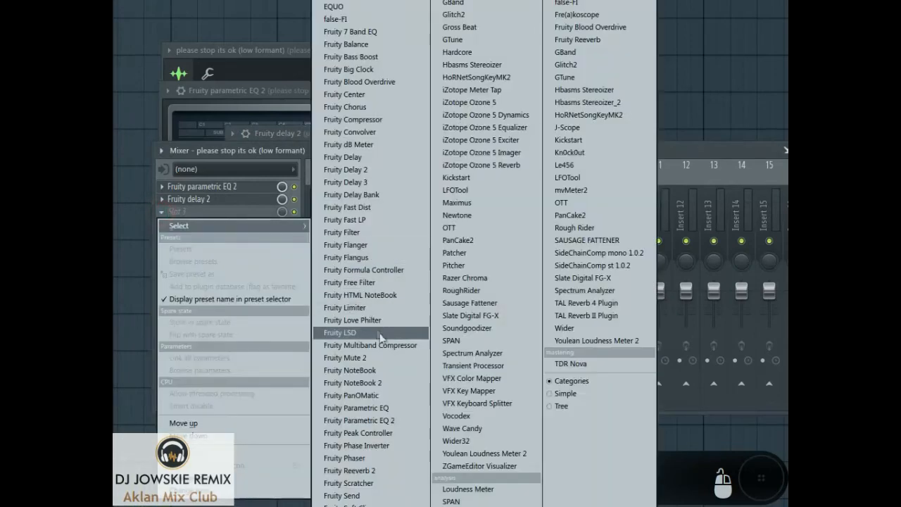
click(338, 469)
drag(414, 132, 418, 141)
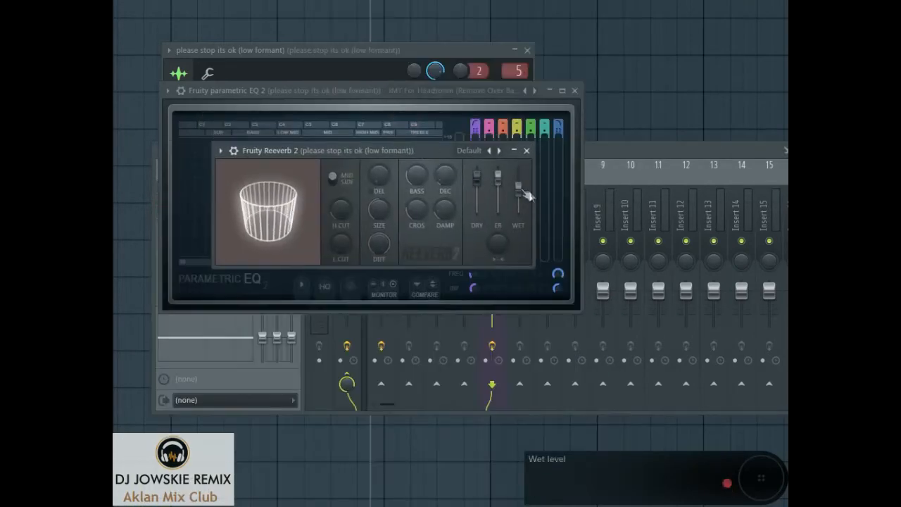
drag(522, 196, 519, 202)
key(space)
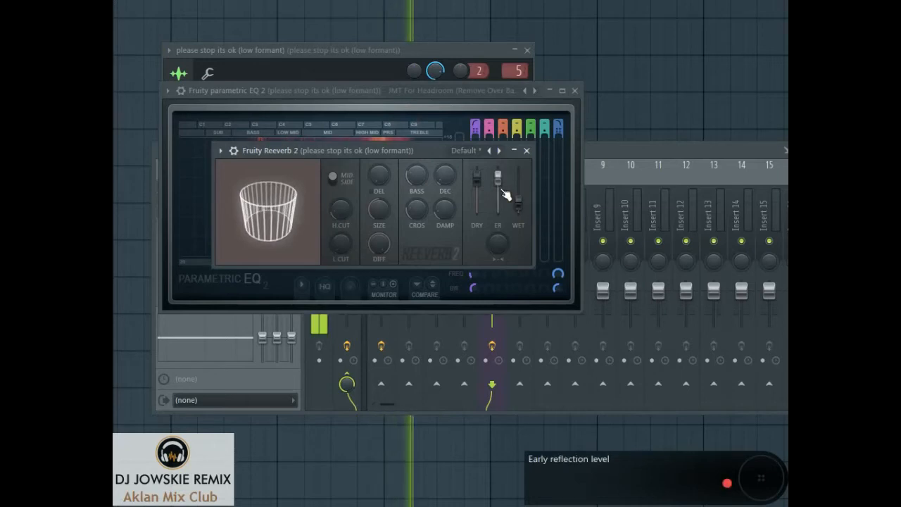
- Lower the bass amount in Fruity Reeverb 2 and close the open plugin windows
drag(421, 180, 421, 199)
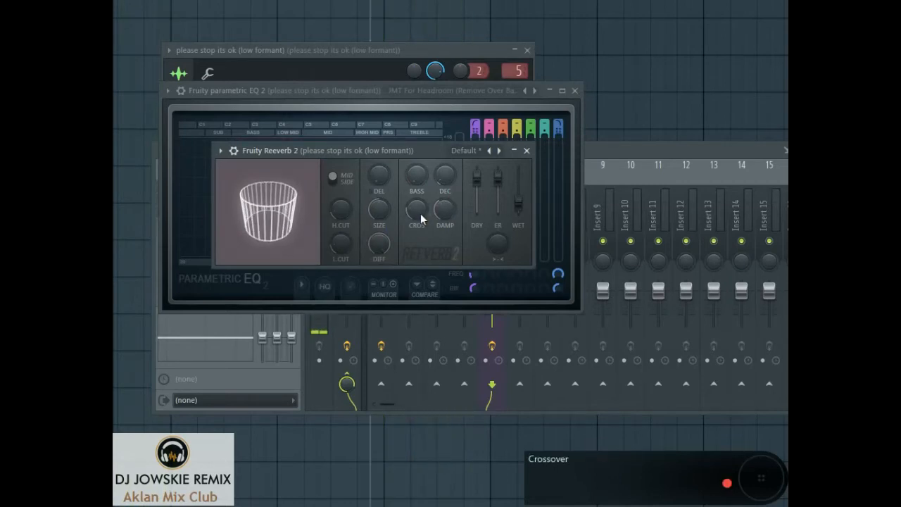
click(574, 90)
right_click(575, 93)
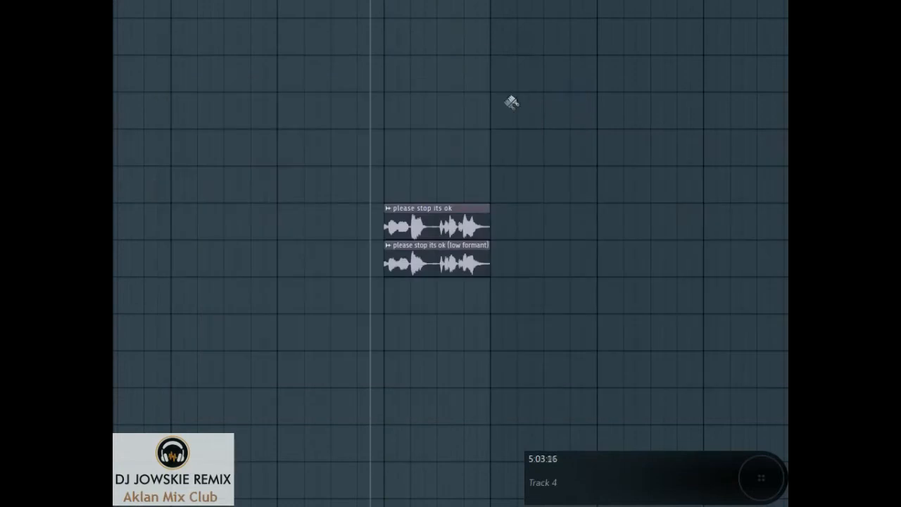
- Load another effect into the fourth slot of the low formant mixer track and return to the playlist
key(F9)
click(163, 223)
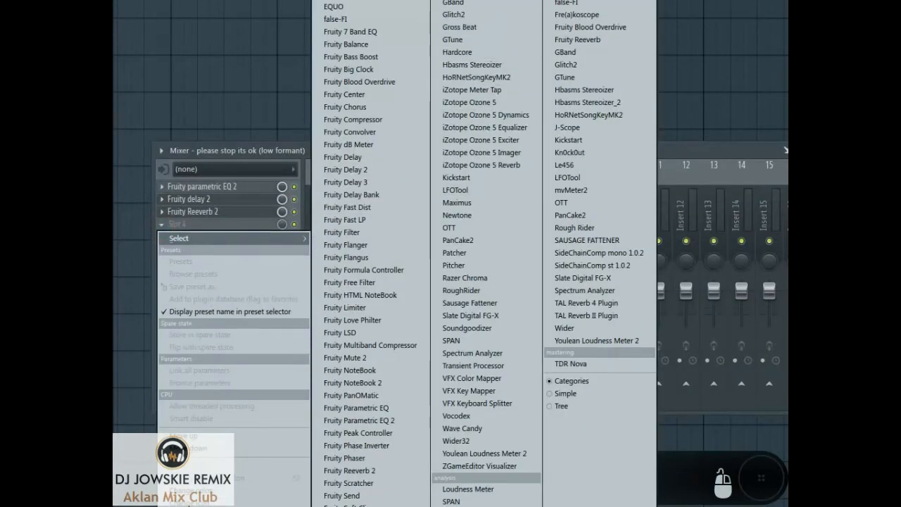
click(464, 2)
right_click(233, 128)
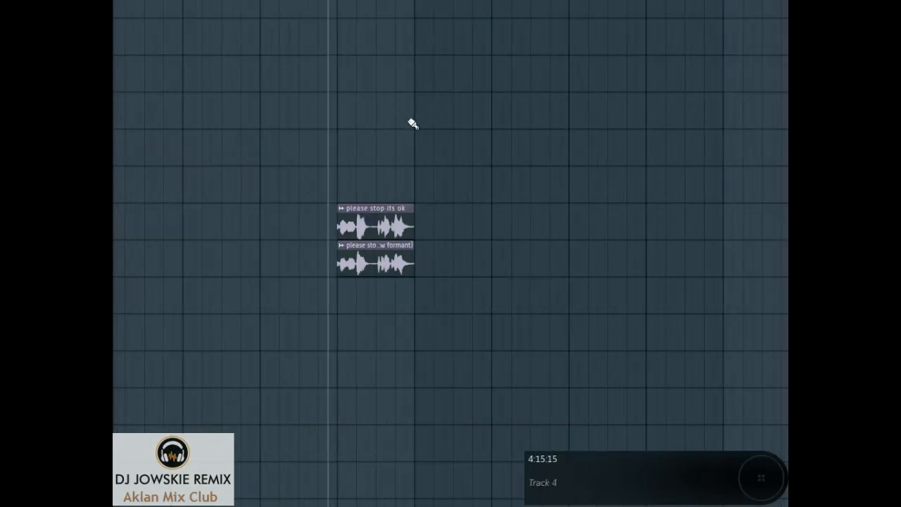
- Move the low formant clip to bar 6 and place a copy of the original vocal clip beneath the original at bar 4
drag(362, 249, 513, 254)
click(365, 227)
click(340, 252)
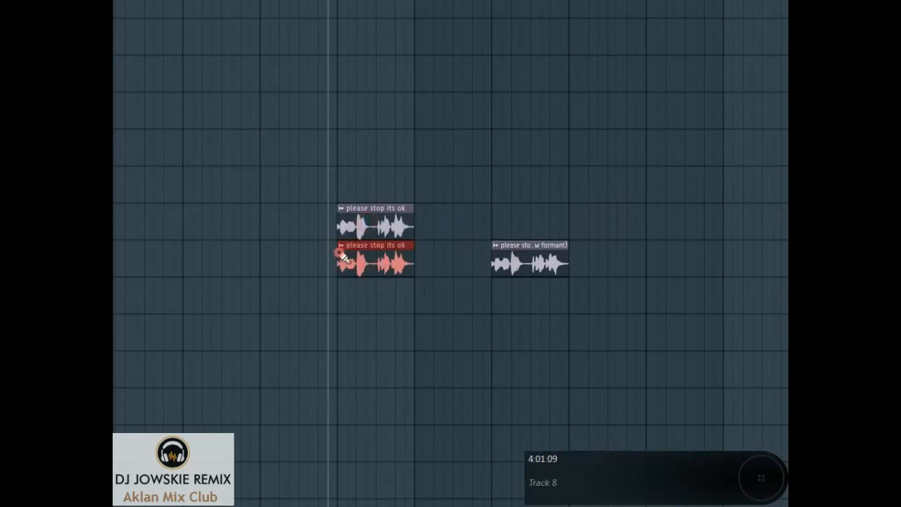
- Make the copied vocal clip unique and set its time-stretching pitch to -400 cents
click(341, 245)
click(371, 345)
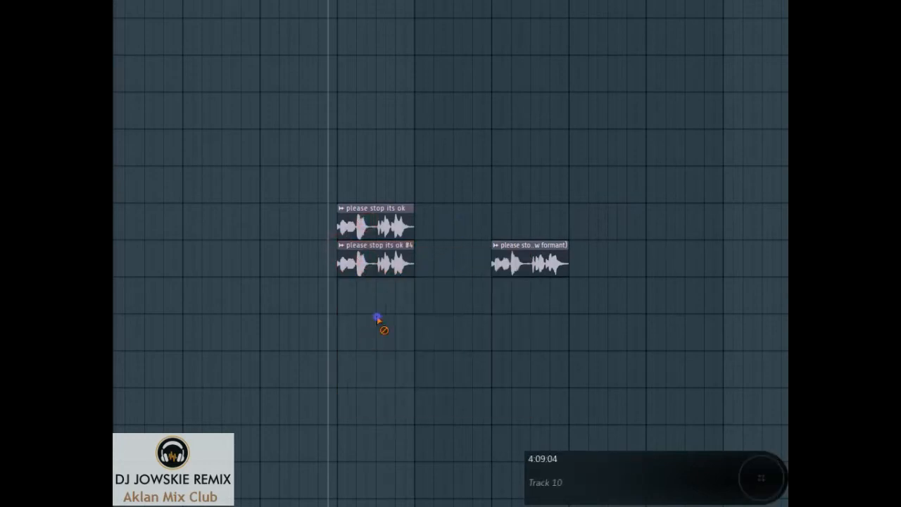
click(341, 246)
click(368, 293)
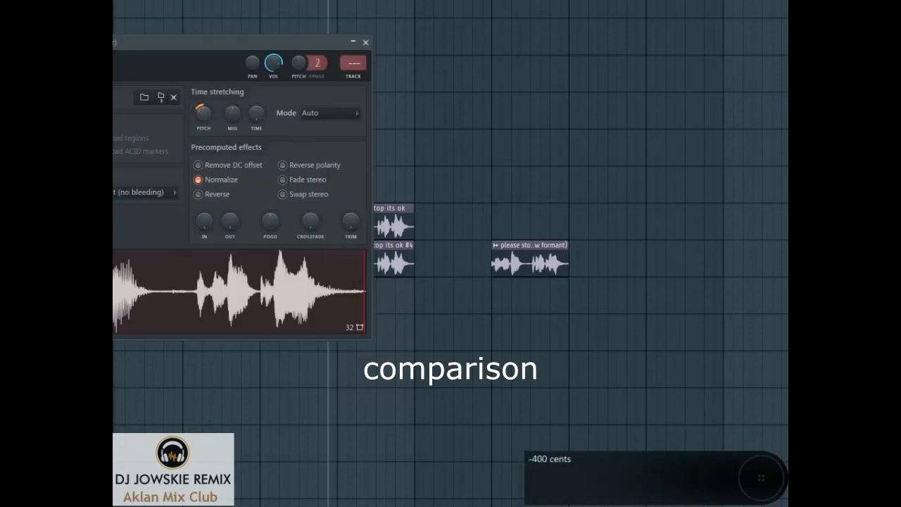
- Check the low formant clip's channel settings and adjust the target mixer track of the pitch-lowered copy
right_click(452, 177)
double_click(501, 246)
right_click(586, 143)
double_click(394, 258)
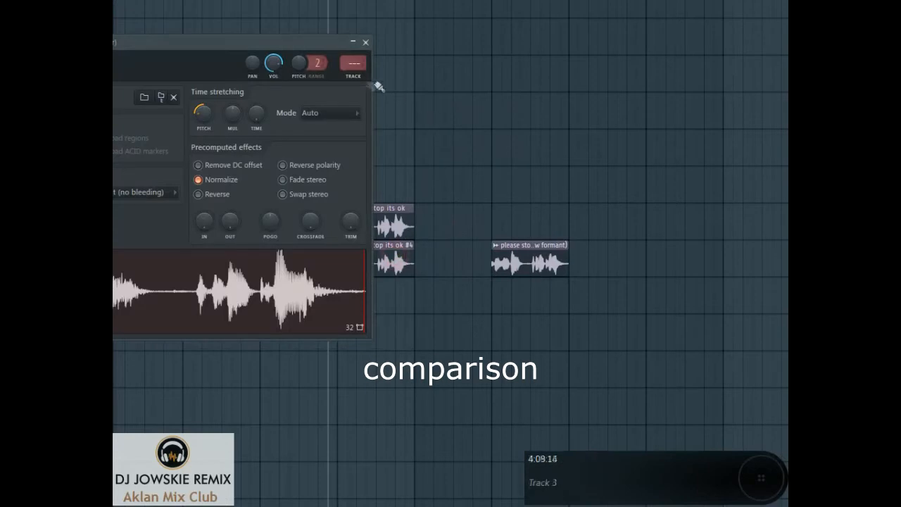
drag(355, 63, 354, 58)
click(366, 42)
- Play the original vocal together with the pitch-lowered copy for comparison
click(319, 1)
key(space)
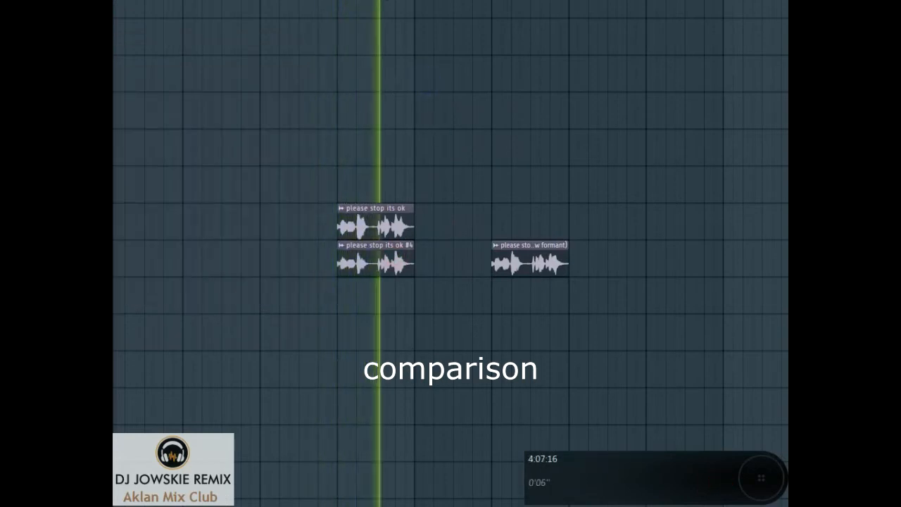
key(space)
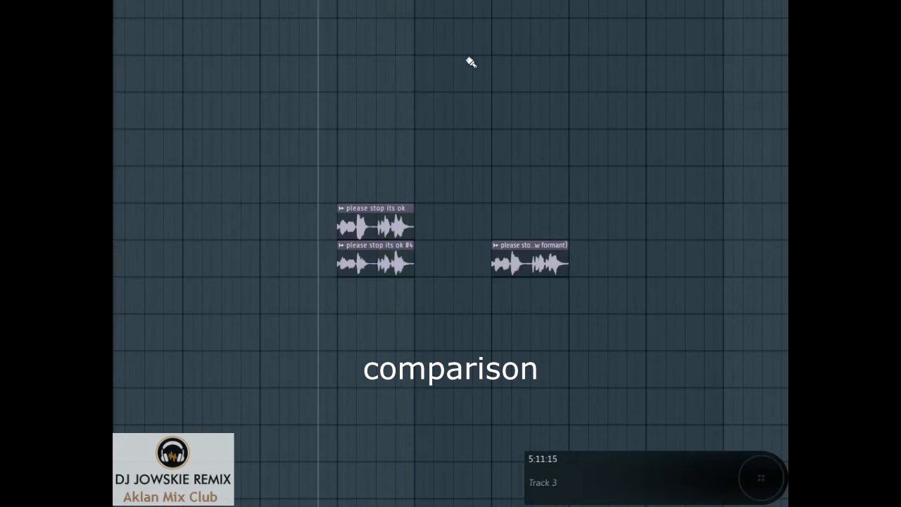
- Replace the pitch-lowered copy with the low formant clip beneath the original vocal at bar 4, unmute its track and play both
drag(360, 275, 233, 279)
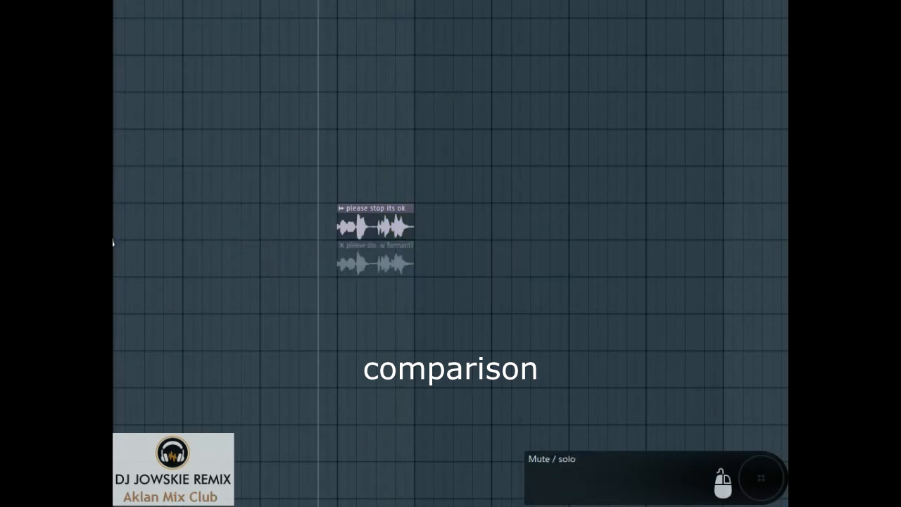
click(114, 277)
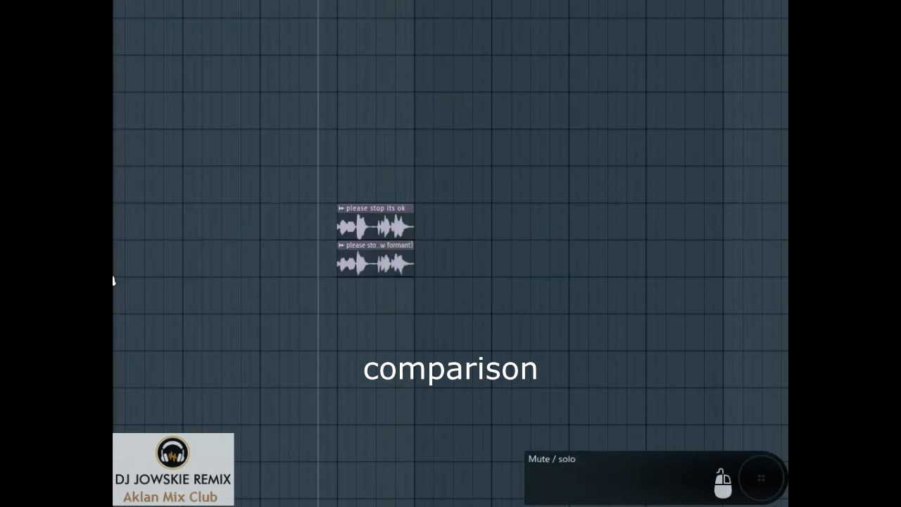
key(space)
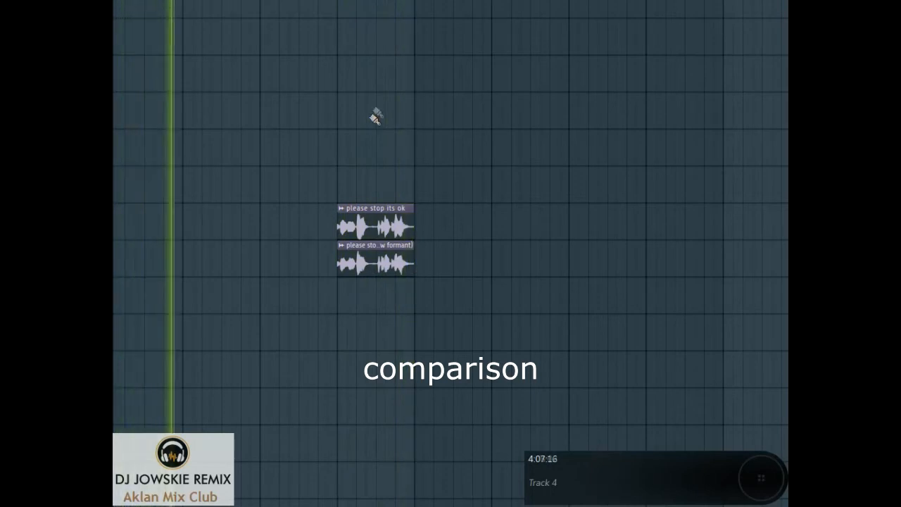
key(space)
- Move the low formant clip to bar 6, then raise the original vocal's time-stretching pitch and listen to it
drag(354, 257, 507, 256)
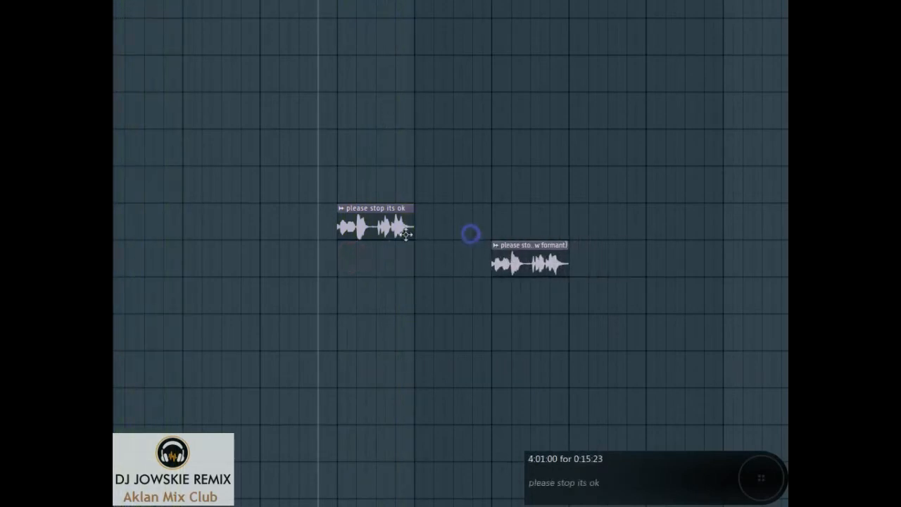
double_click(368, 229)
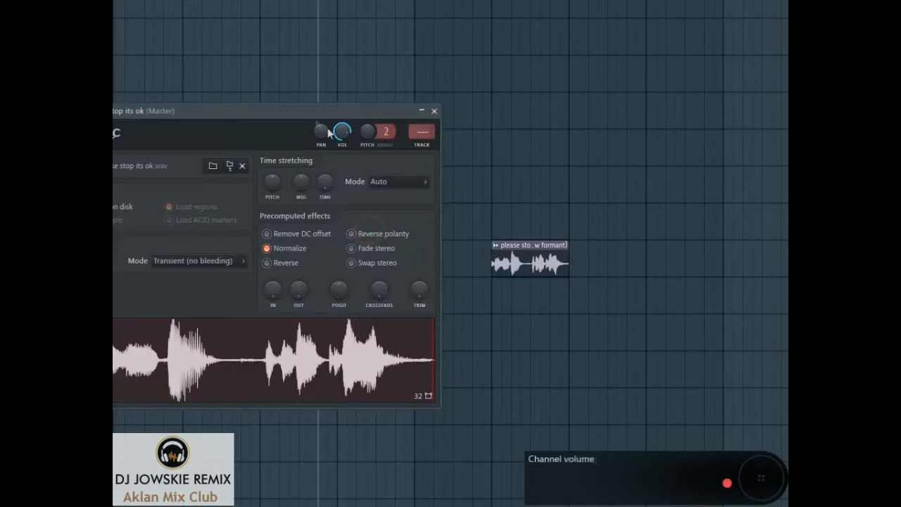
drag(307, 112, 391, 92)
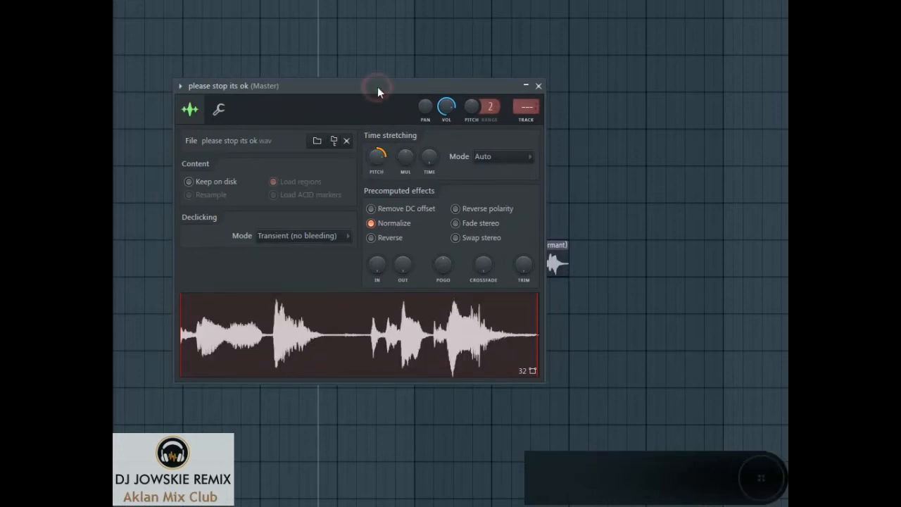
key(space)
drag(378, 87, 373, 191)
key(space)
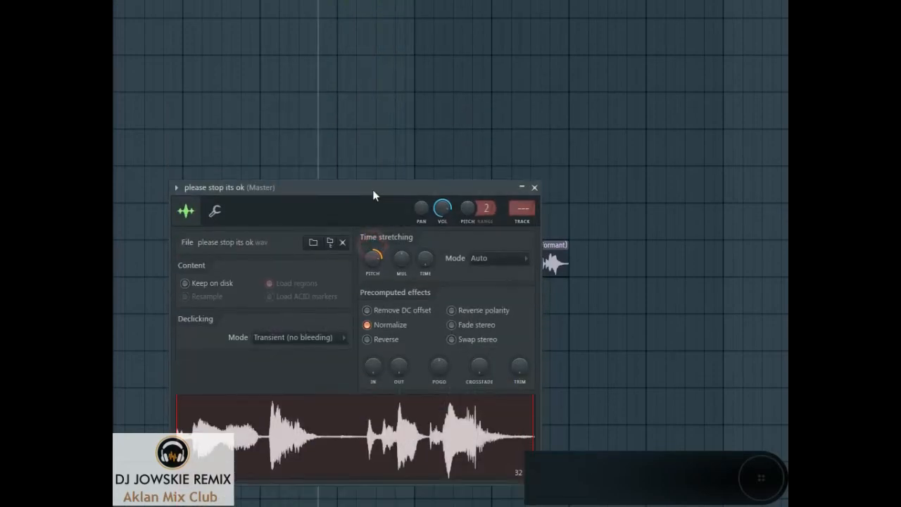
- Route the original vocal to mixer track 6 and add Fruity Parametric EQ 2 with a preset in its first effect slot
key(F9)
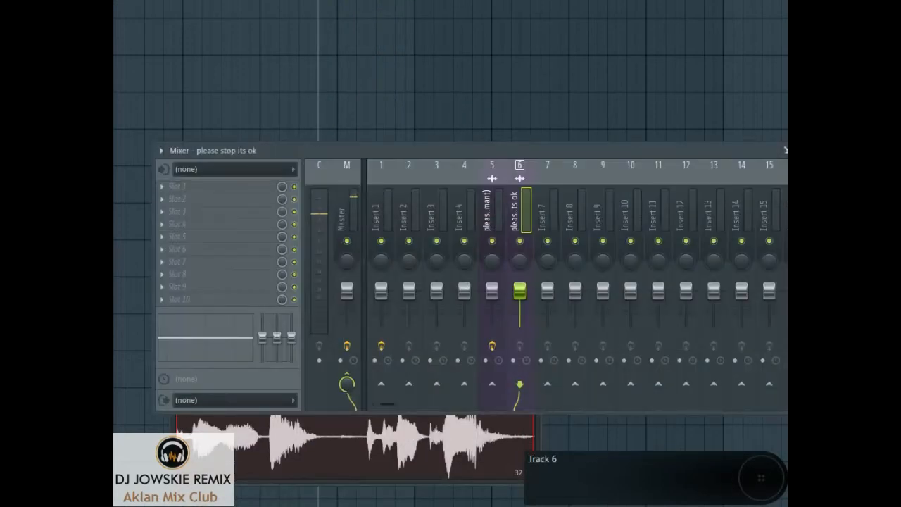
click(162, 187)
click(359, 421)
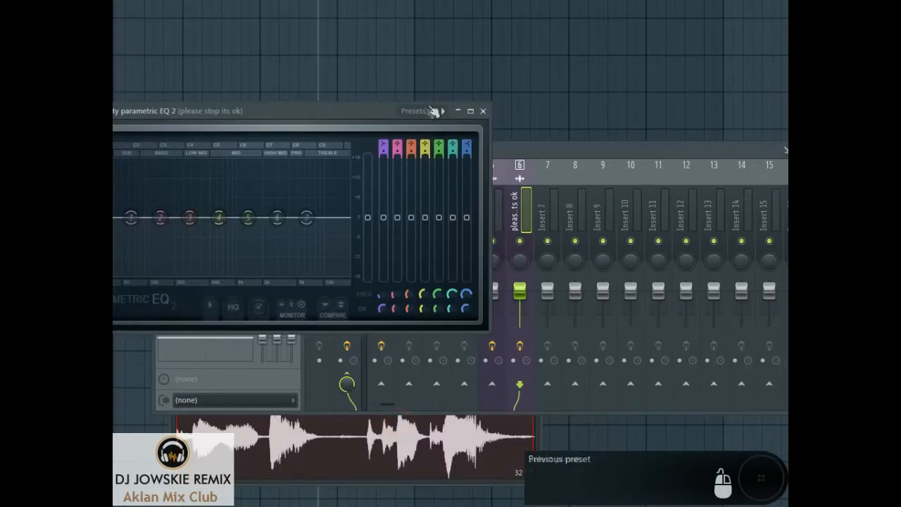
click(433, 111)
click(477, 304)
key(Escape)
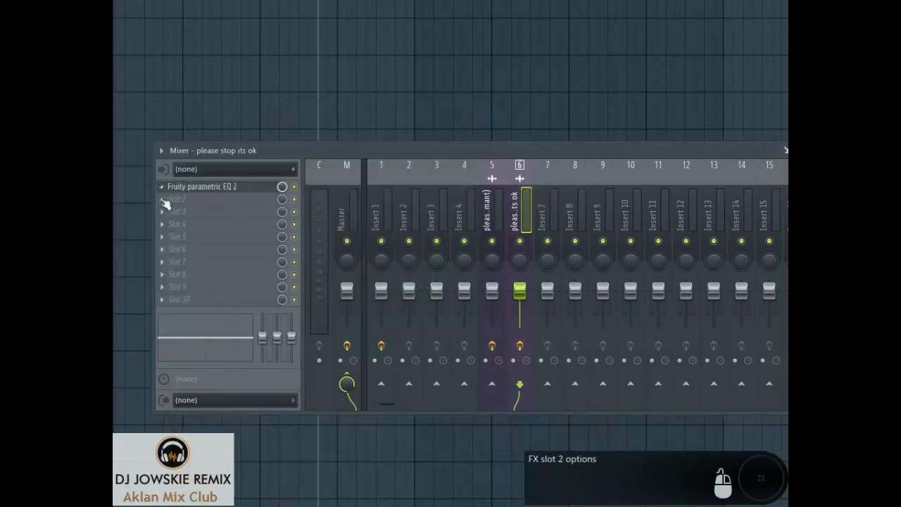
- Add Fruity Flanger to the second effect slot with the Vexed Fifths preset, and close the original vocal's channel settings
click(160, 200)
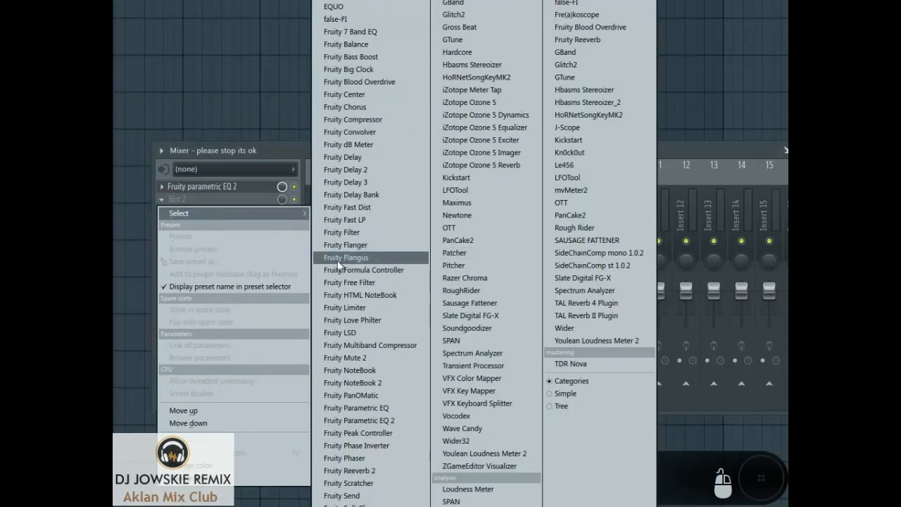
click(345, 245)
drag(163, 130, 272, 121)
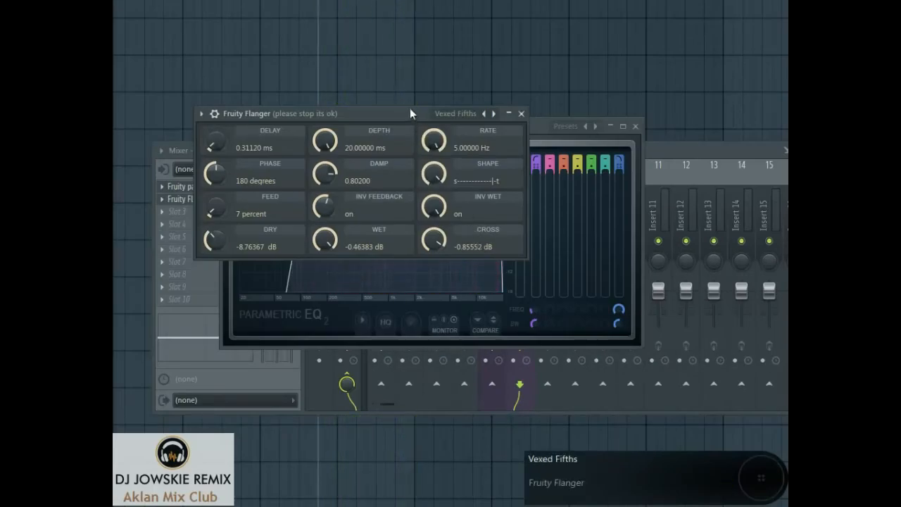
double_click(364, 207)
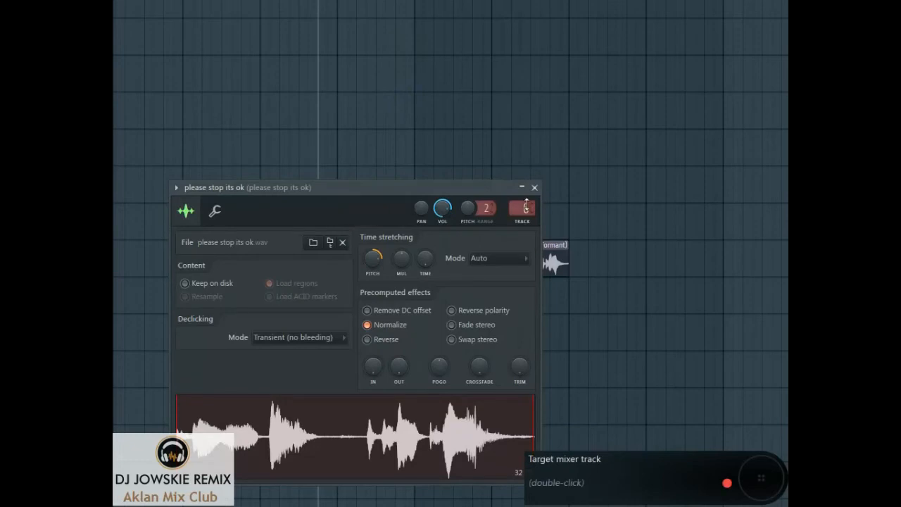
drag(526, 206, 525, 184)
click(535, 187)
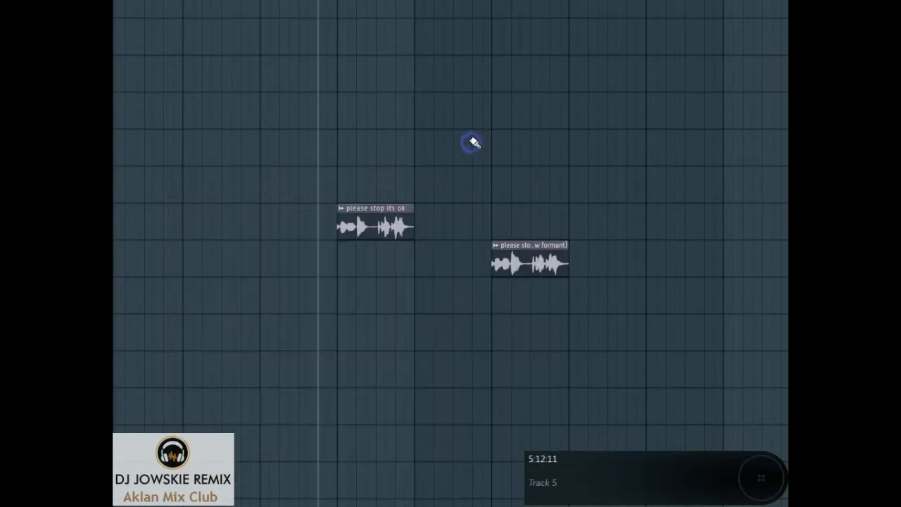
- Send the original vocal's mixer track 6 to the low formant track 5 and play back the result
key(F9)
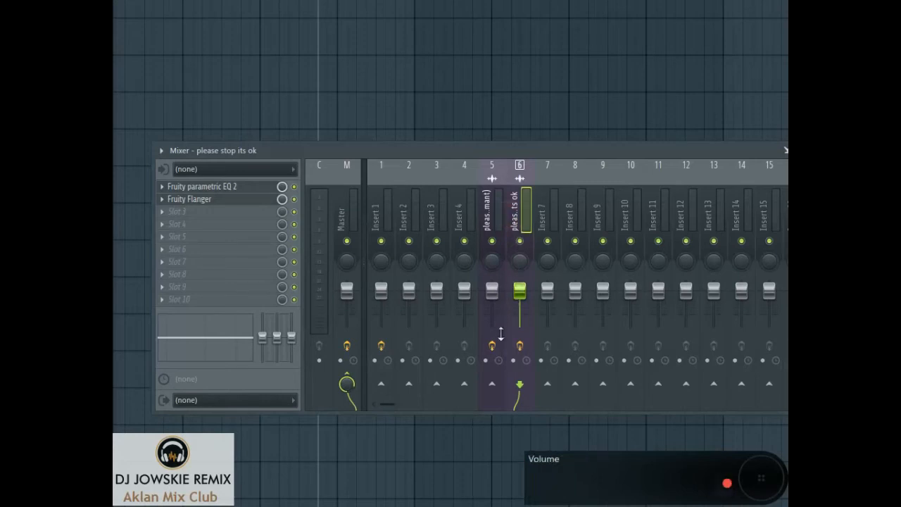
key(space)
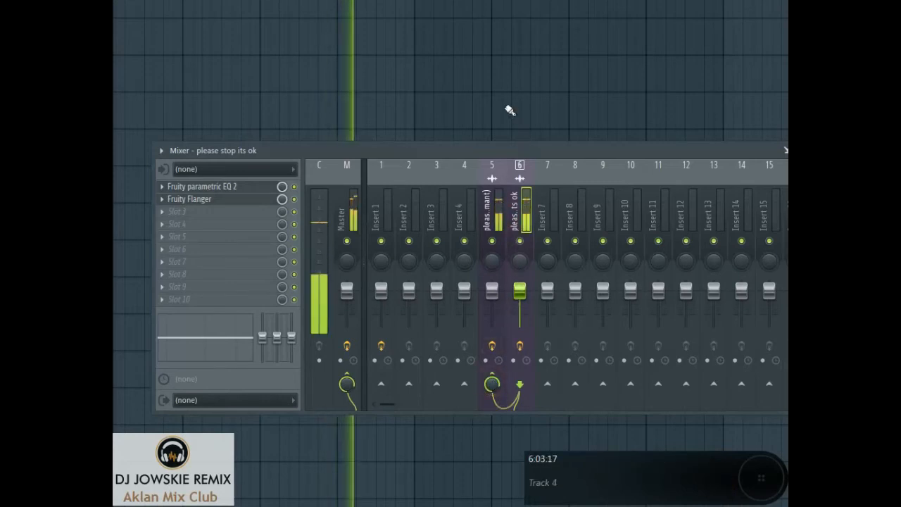
key(F9)
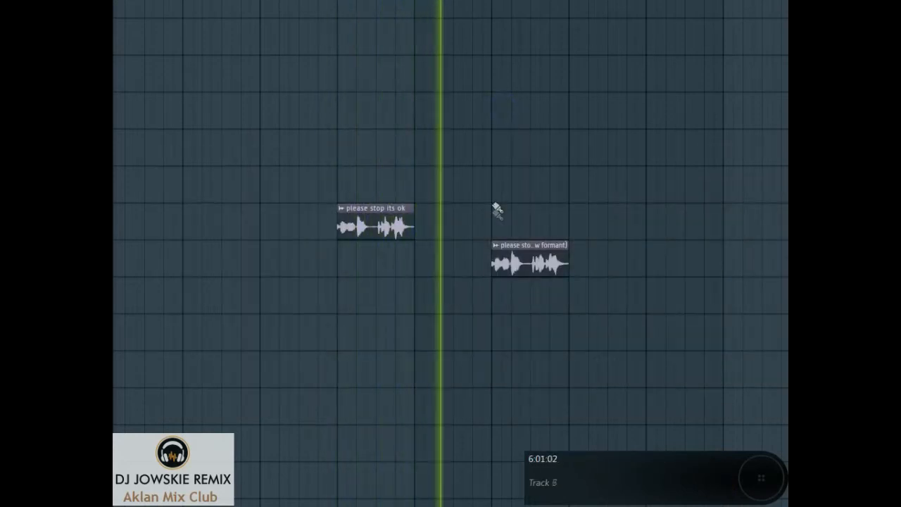
key(space)
- Move the low formant clip back beneath the original vocal at bar 4 and play the two layers together
drag(505, 259, 352, 268)
key(space)
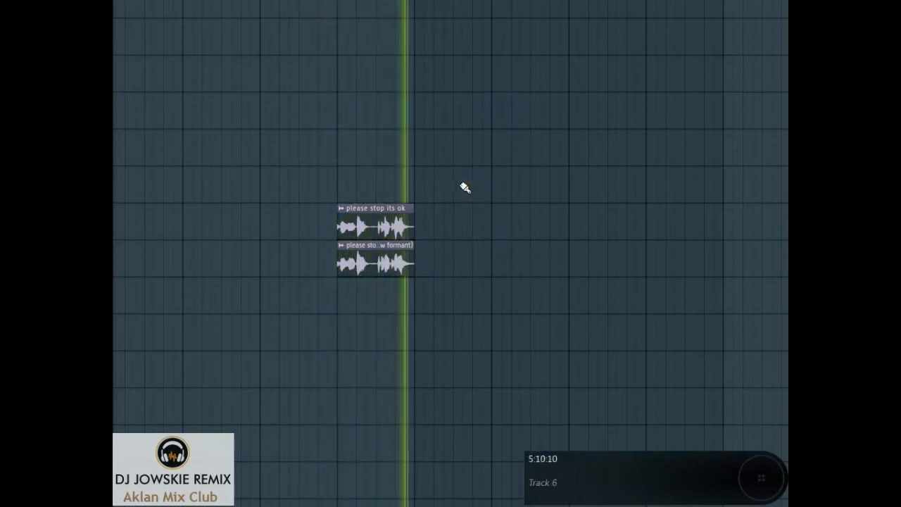
key(space)
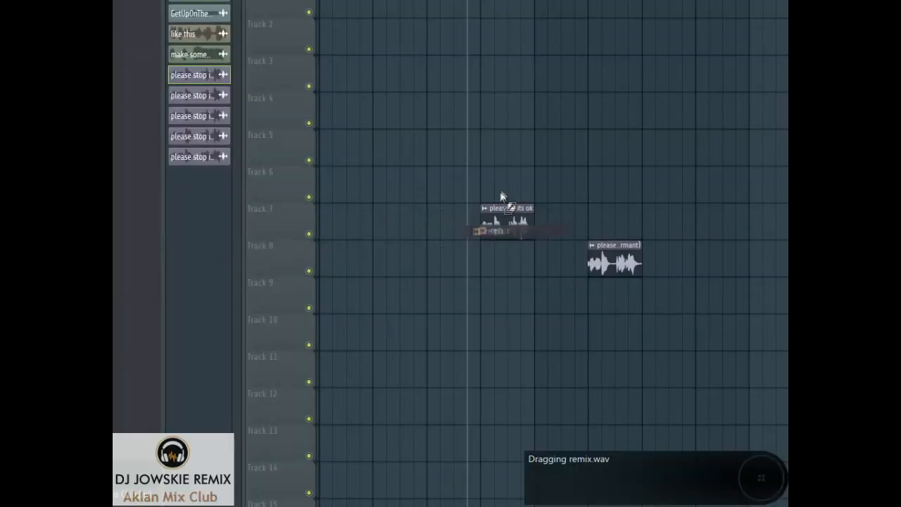
- Replace both vocal clips with remix.wav placed at bar 4 on track 6, and play it back
drag(501, 197, 501, 197)
right_click(505, 218)
right_click(617, 263)
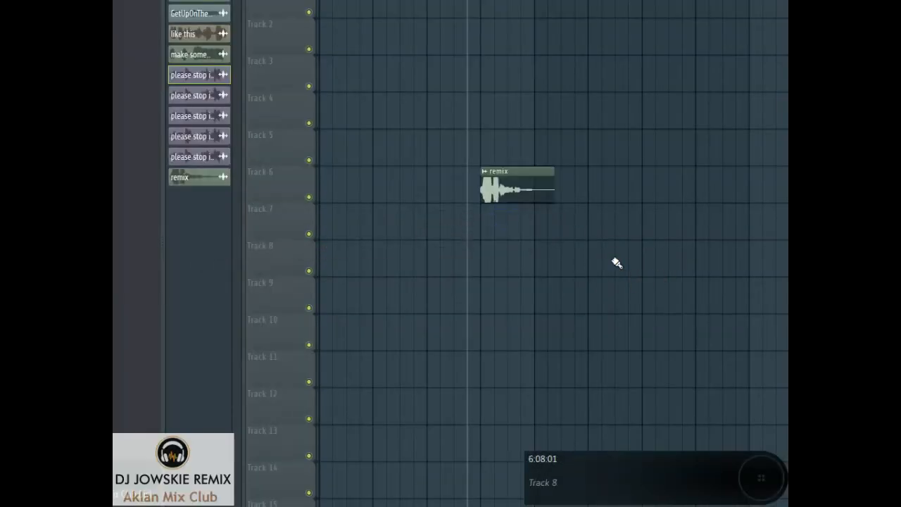
key(alt+F8)
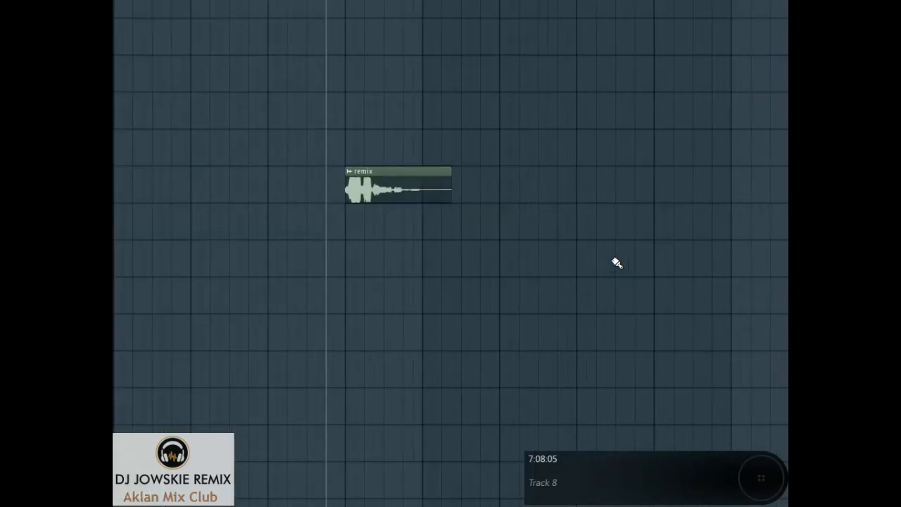
key(space)
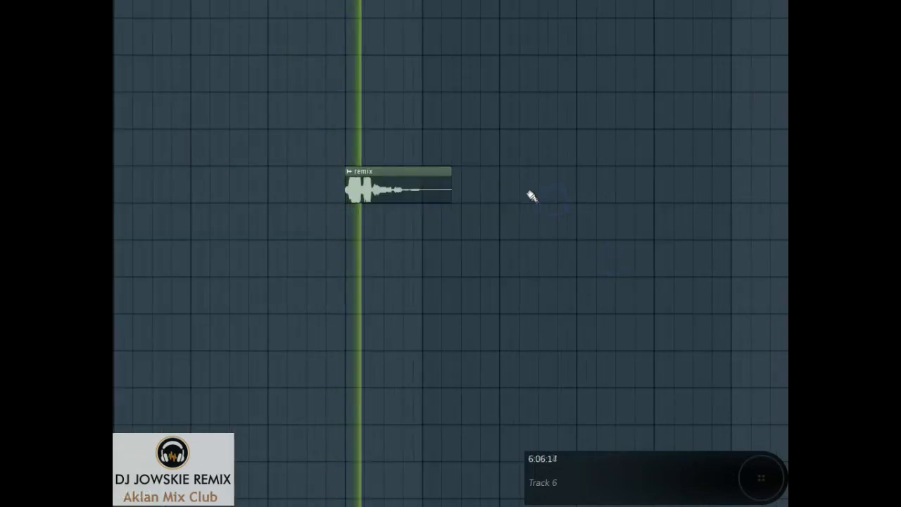
key(space)
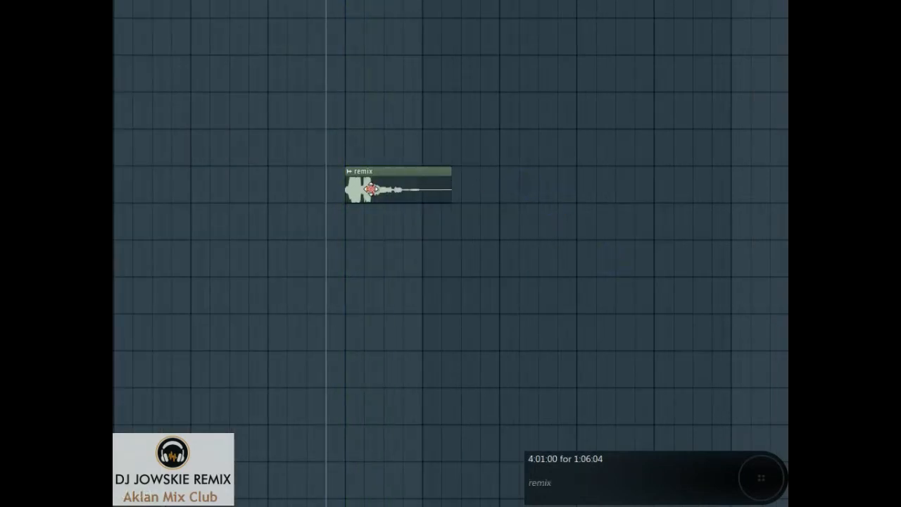
- Open the remix clip's channel settings and load its sample into Edison
double_click(371, 189)
drag(249, 65, 372, 70)
right_click(373, 302)
click(384, 329)
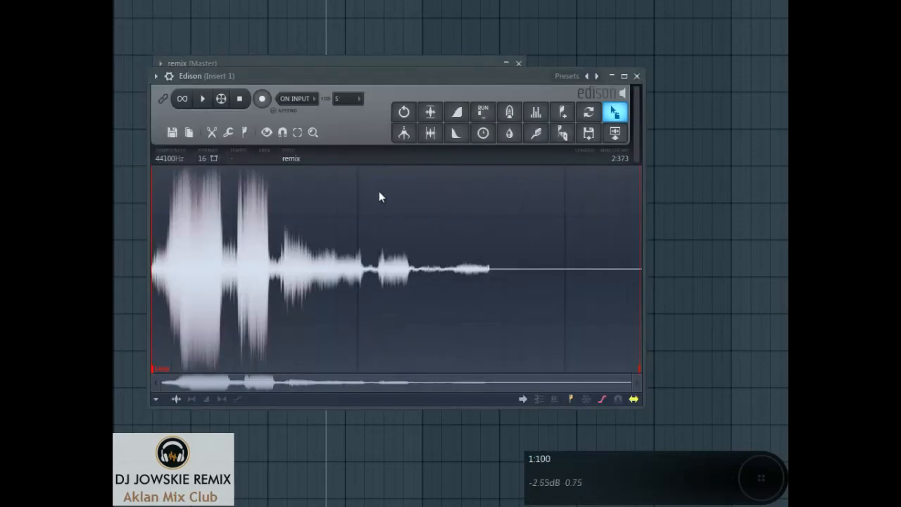
- Apply pitch shifting to the remix sample with a formant factor of +6 semitones and a lowered coarse pitch, previewing before accepting
key(alt+t)
click(463, 380)
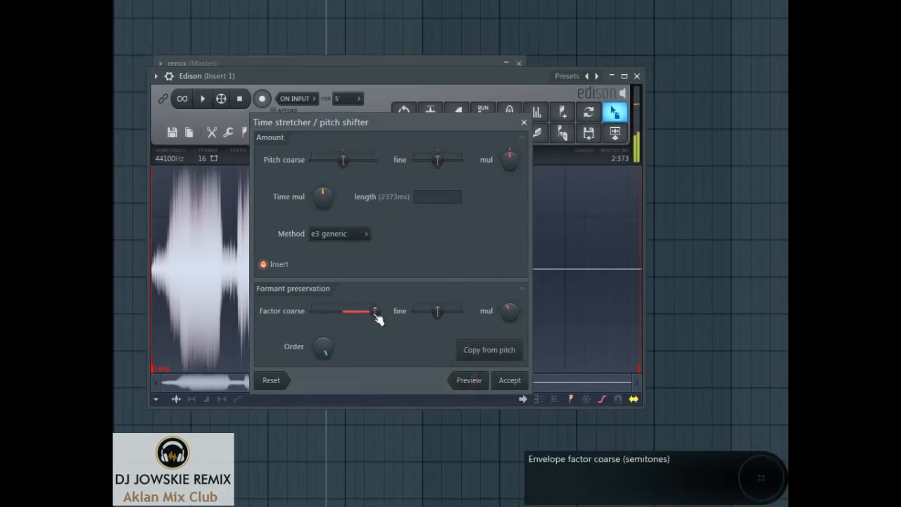
drag(377, 314, 364, 314)
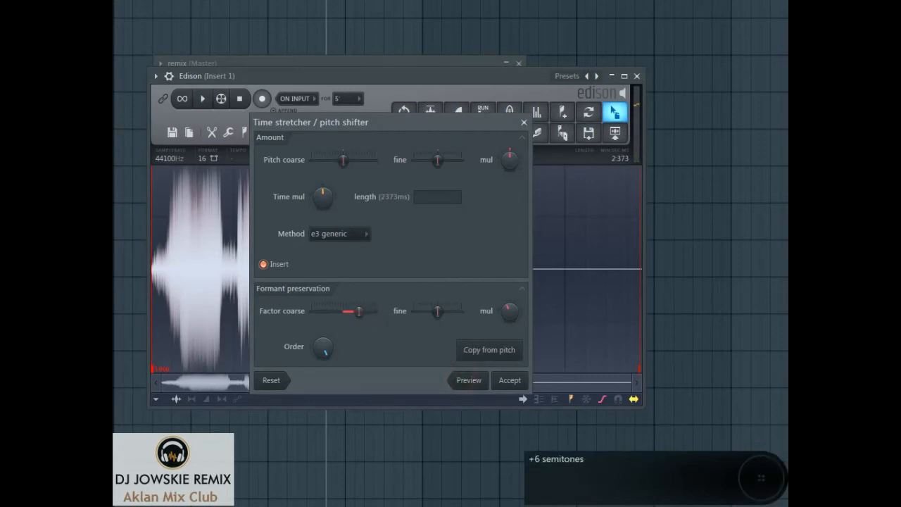
click(484, 386)
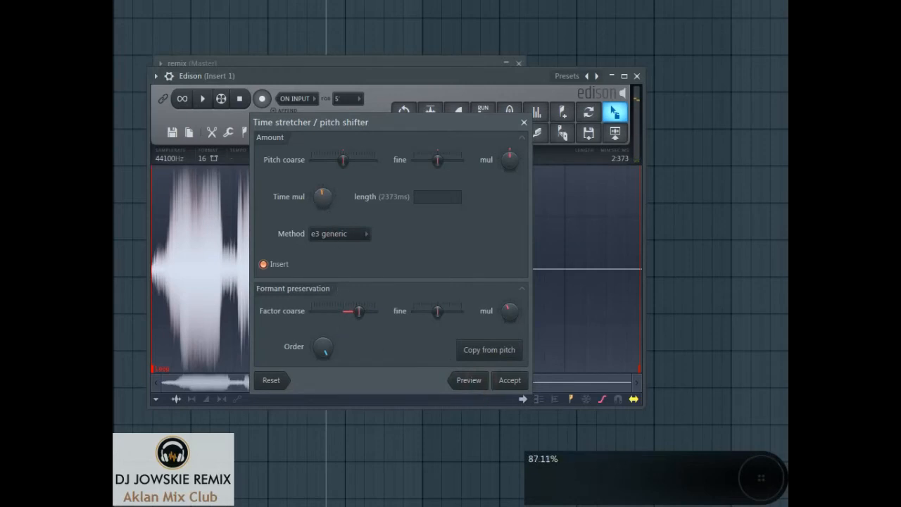
drag(320, 197, 319, 189)
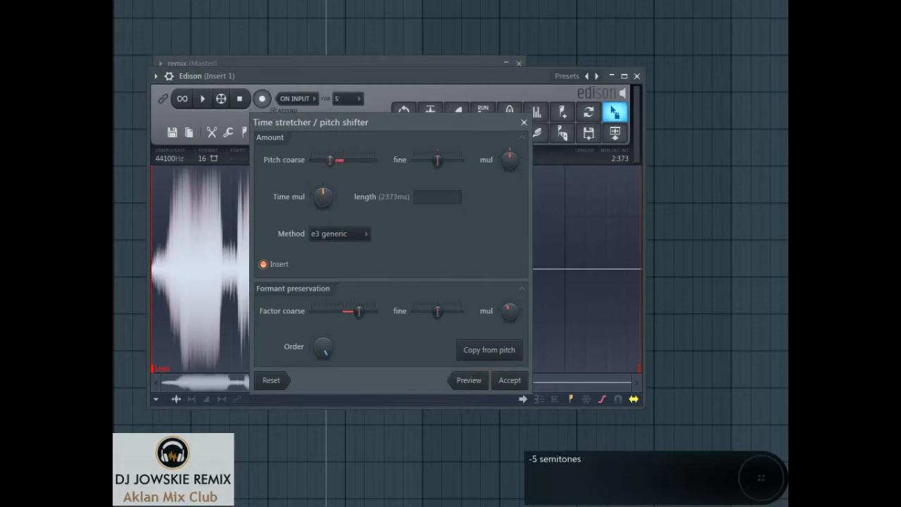
click(472, 378)
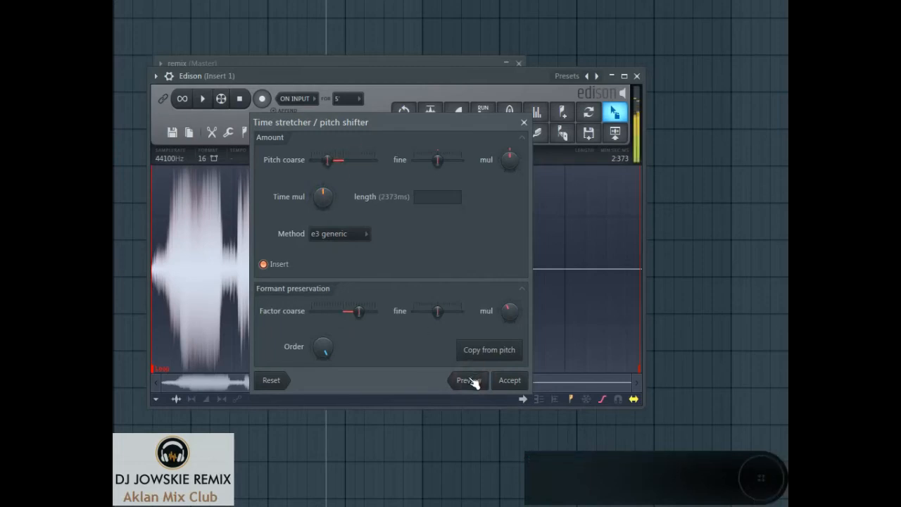
click(509, 380)
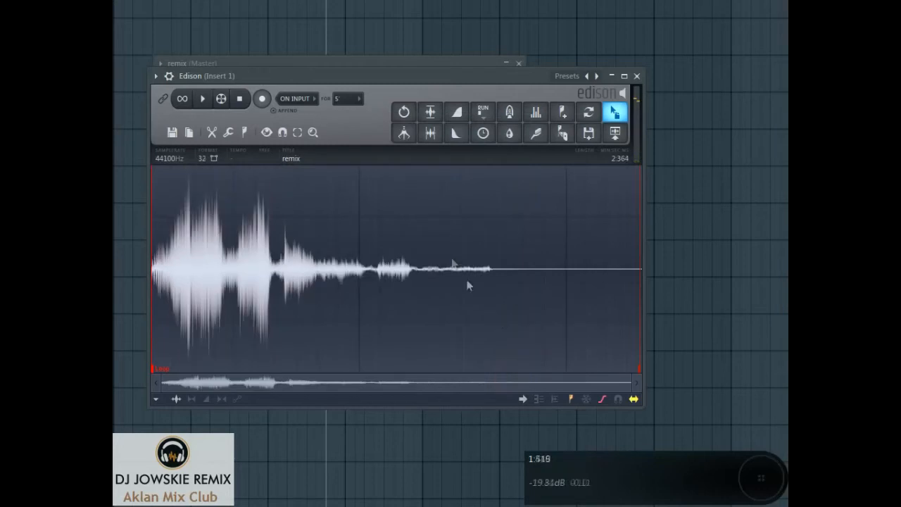
- Normalize the pitch-shifted sample and place it on the playlist directly beneath the remix clip at bar 4
click(431, 115)
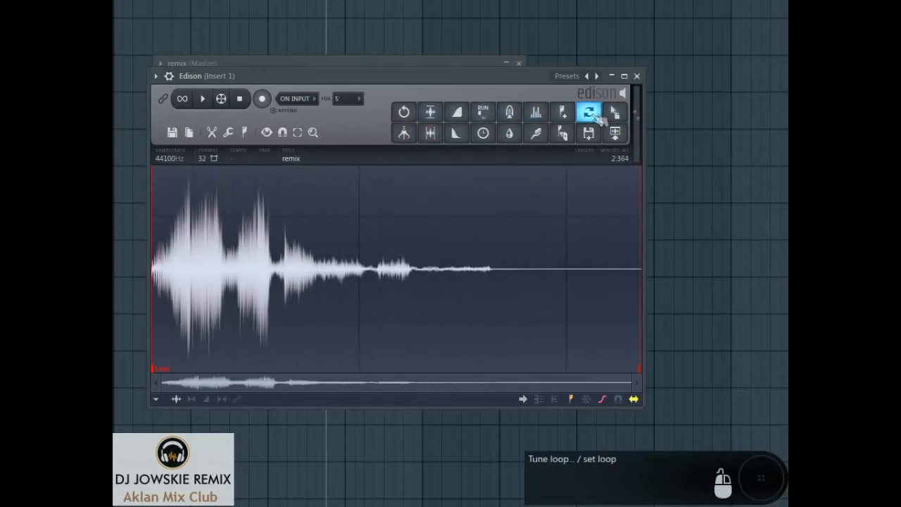
drag(613, 115, 373, 218)
- Route the new remix #2 clip to the low formant mixer track 5 and play both layers together
double_click(379, 229)
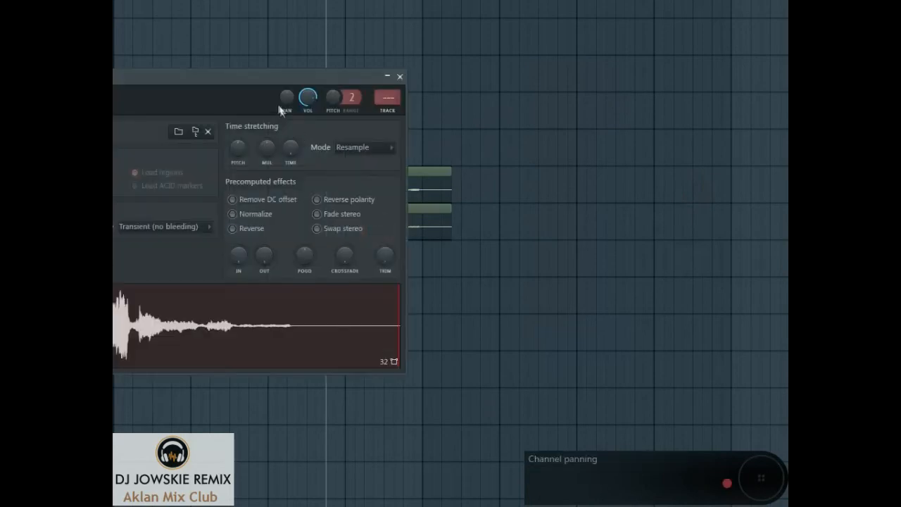
drag(249, 78, 381, 84)
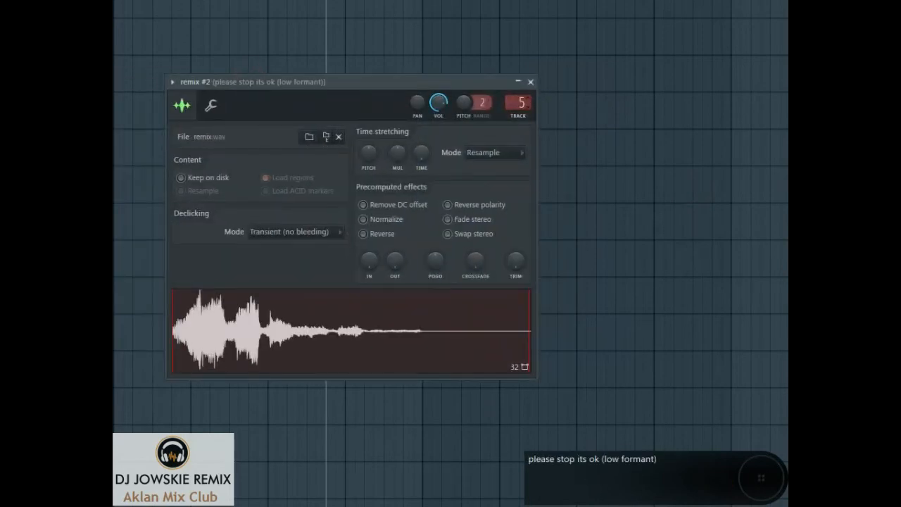
right_click(573, 106)
key(space)
right_click(582, 109)
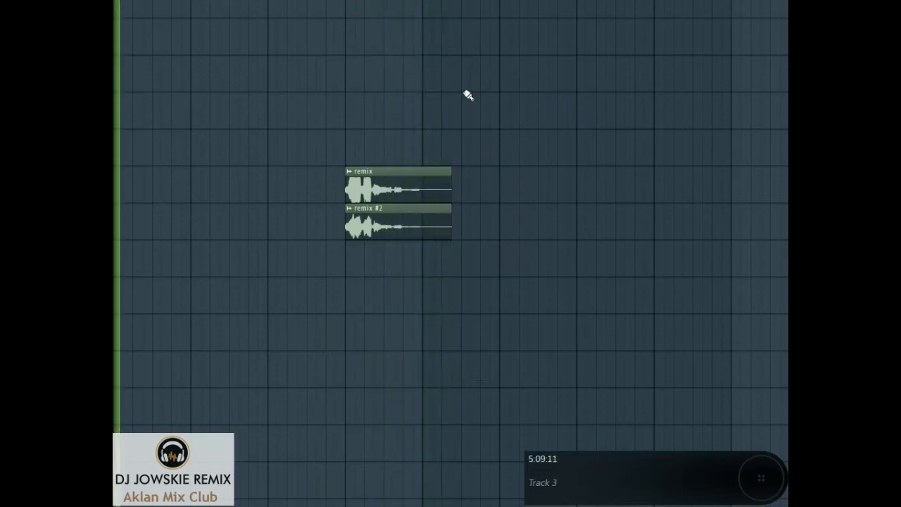
drag(428, 1, 420, 1)
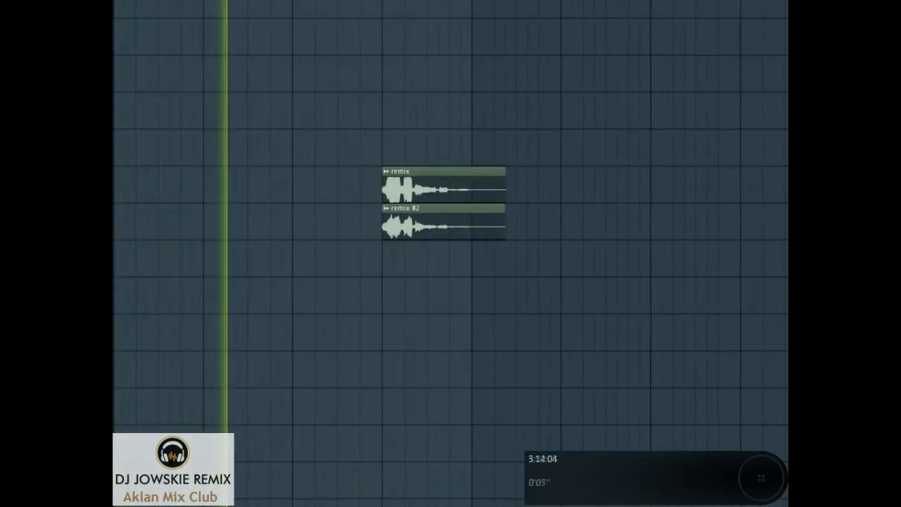
- Set the original remix clip's time-stretching pitch to +600 cents and play the two layers together
double_click(407, 185)
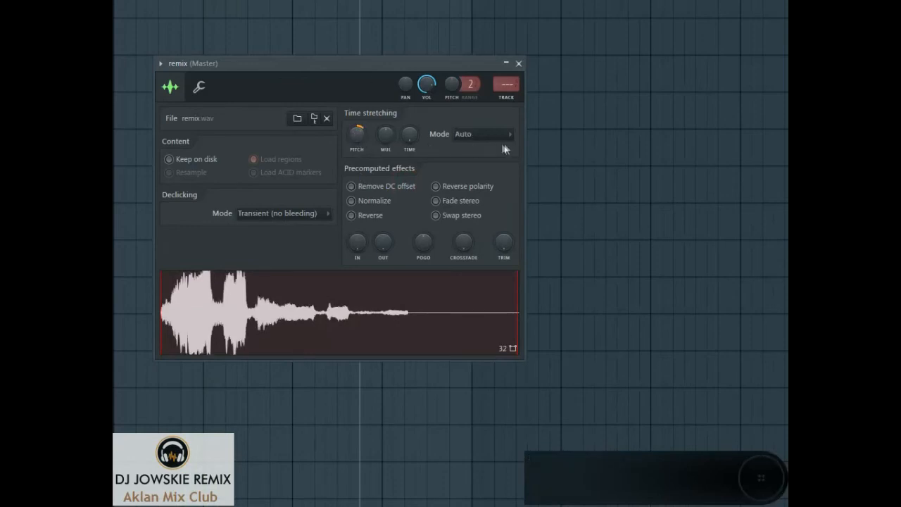
key(space)
key(space)
drag(357, 135, 357, 131)
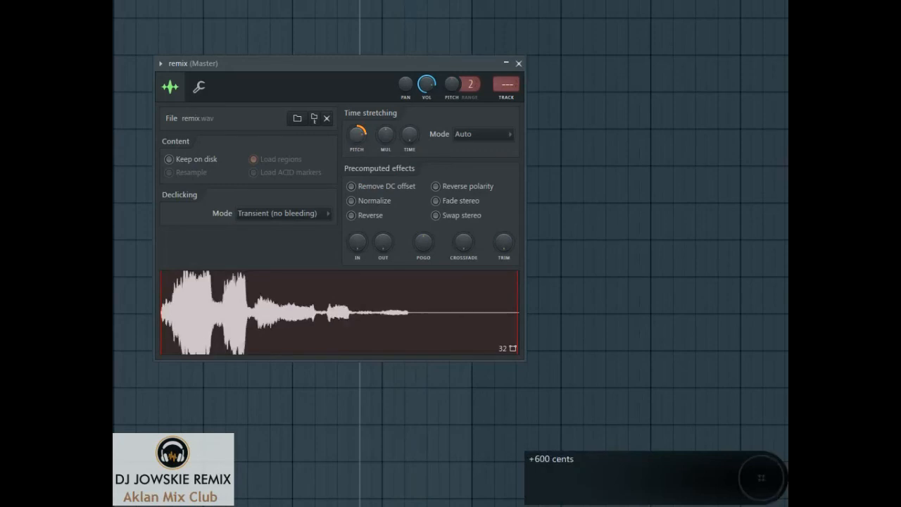
click(518, 64)
key(space)
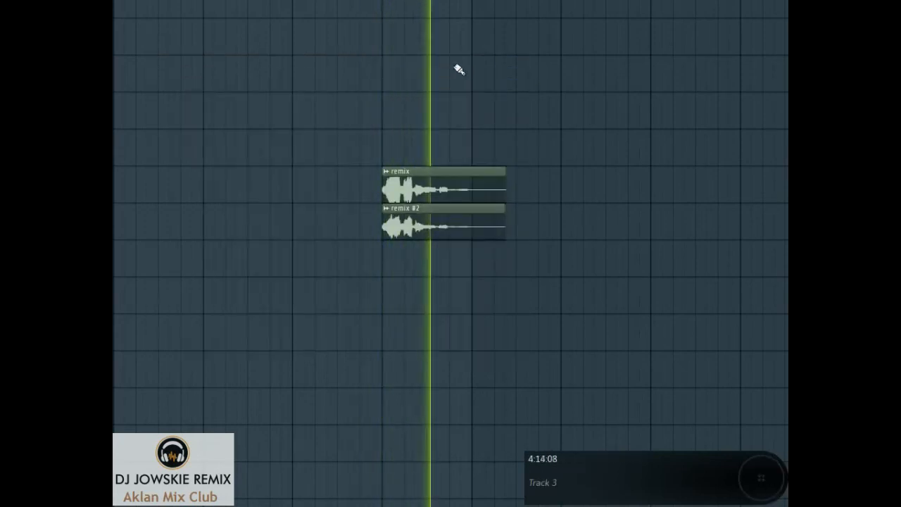
scroll(366, 2, down, 1)
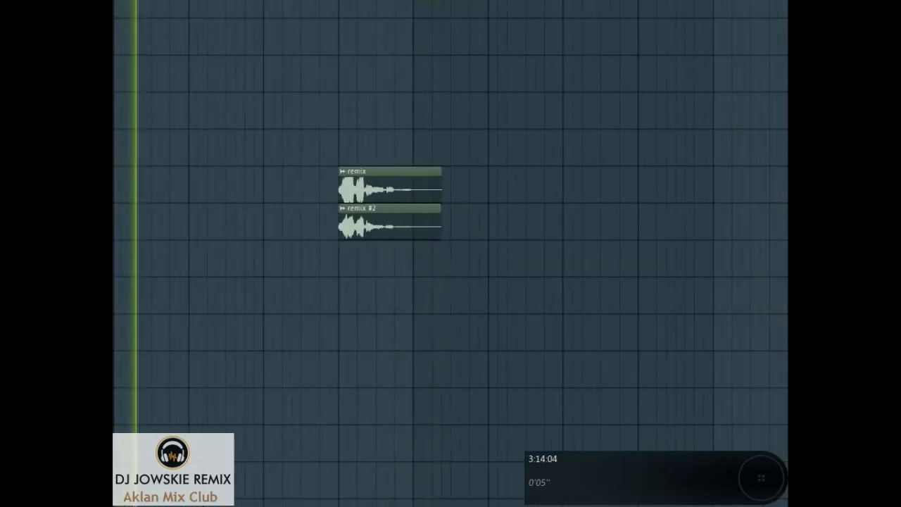
key(space)
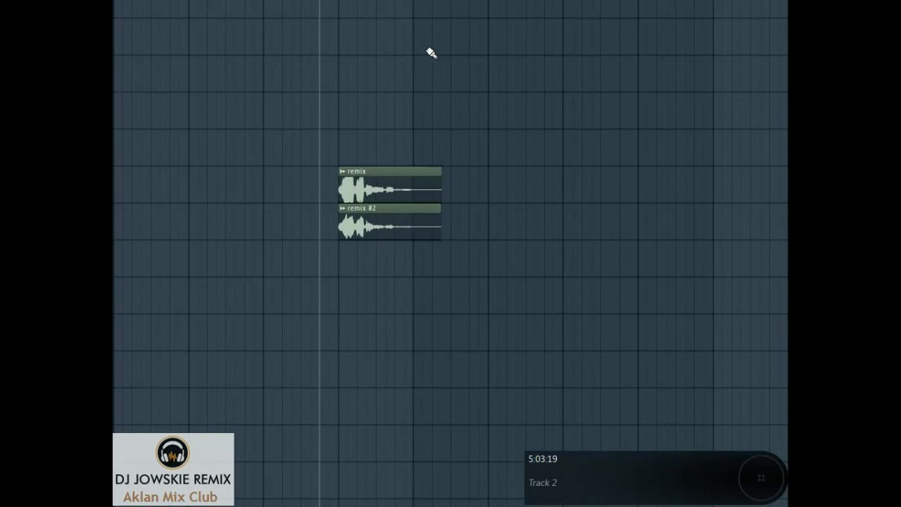
- Move the original remix clip to bar 7 and bring up the mixer at remix #2's track 5
drag(371, 176, 594, 178)
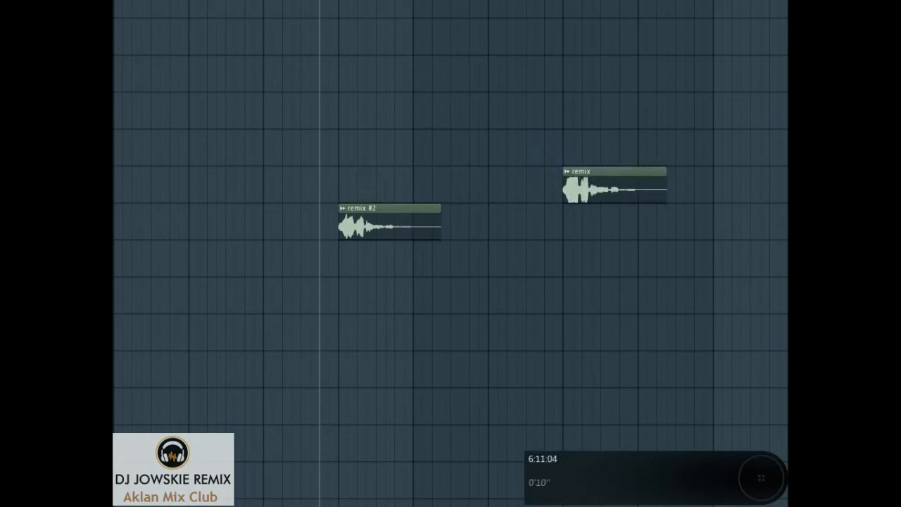
double_click(380, 229)
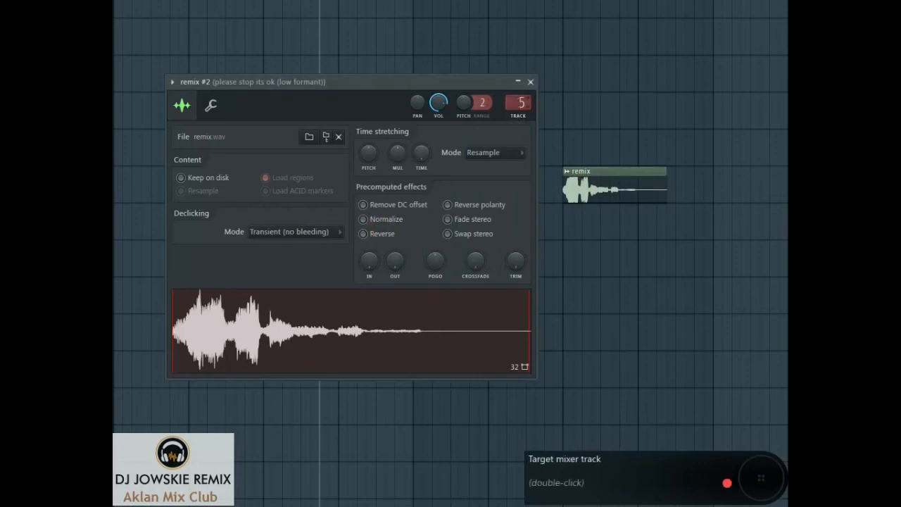
double_click(522, 103)
drag(257, 117, 328, 115)
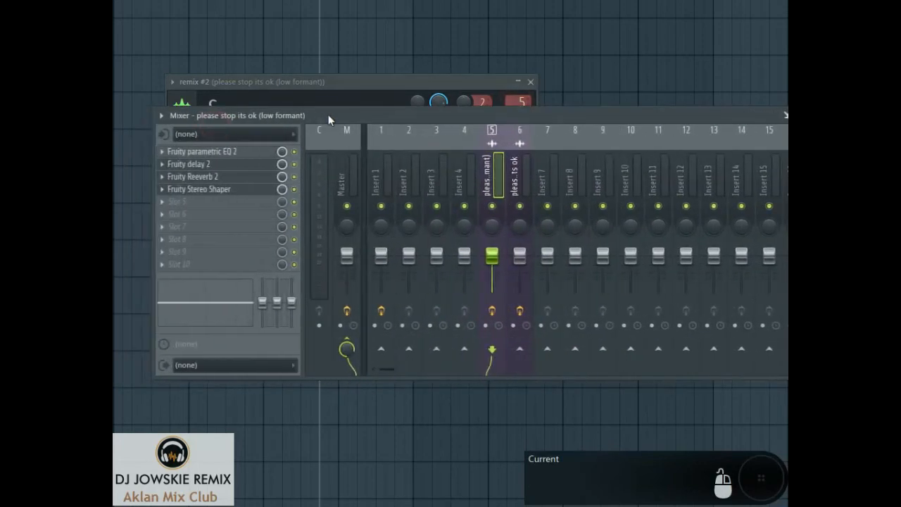
- Adjust the effects on the low formant track, starting with Fruity parametric EQ 2, and check the changes by playing remix #2 alone
click(184, 154)
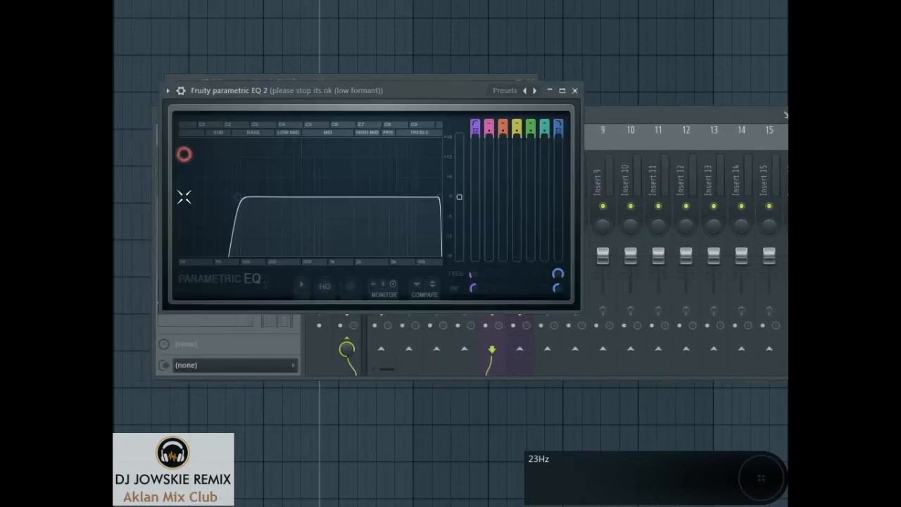
click(535, 91)
click(556, 229)
key(space)
key(space)
drag(363, 214, 370, 214)
drag(298, 210, 293, 210)
drag(284, 254, 271, 255)
key(space)
drag(384, 255, 389, 255)
key(space)
drag(354, 174, 354, 180)
- Move the original remix clip back above remix #2 at bar 4 and play the layers together
right_click(398, 69)
drag(584, 174, 357, 188)
key(space)
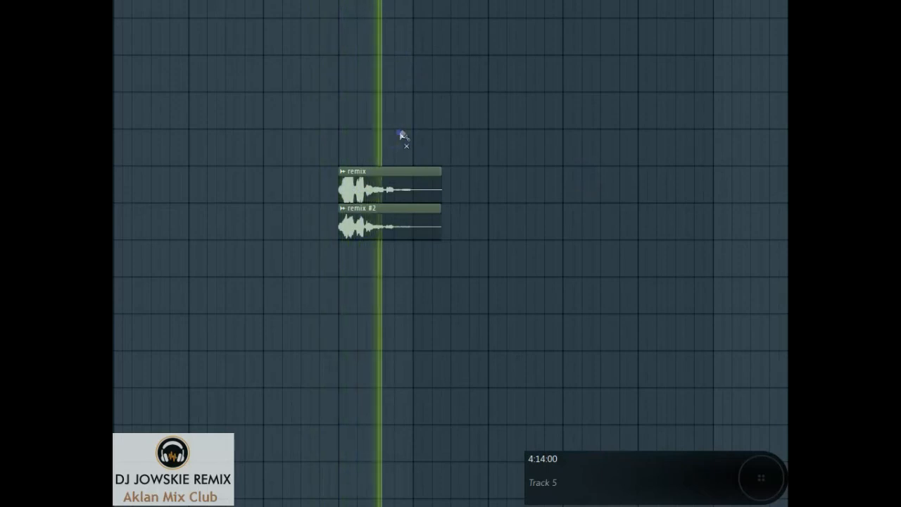
key(space)
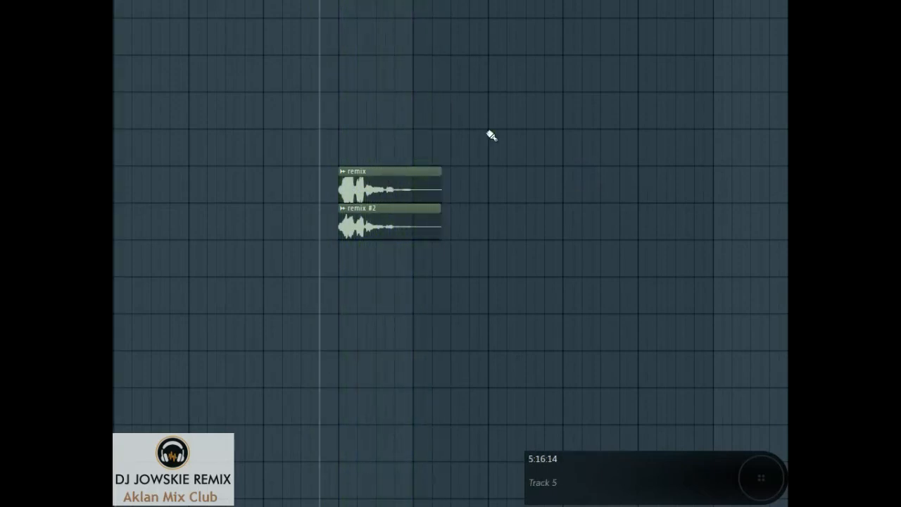
- Open the remix #2 clip's channel settings and load its sample into Edison
double_click(347, 222)
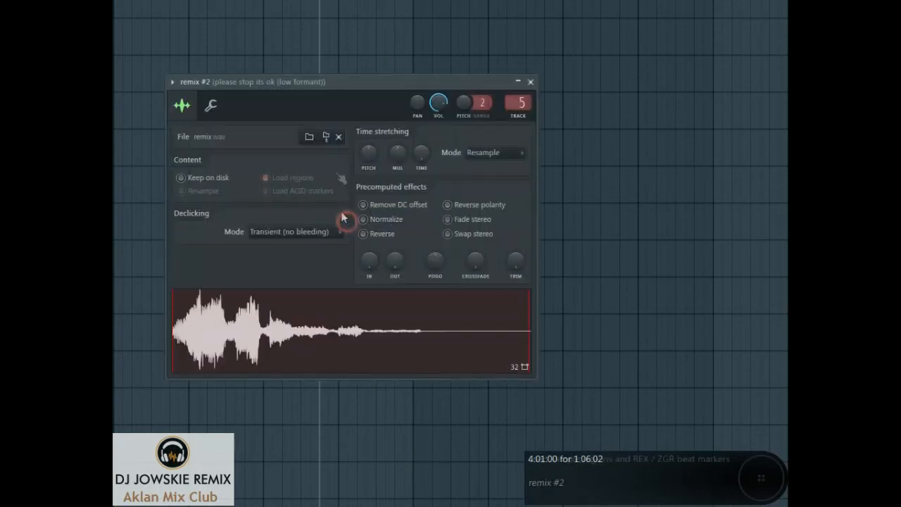
drag(317, 83, 350, 87)
right_click(341, 310)
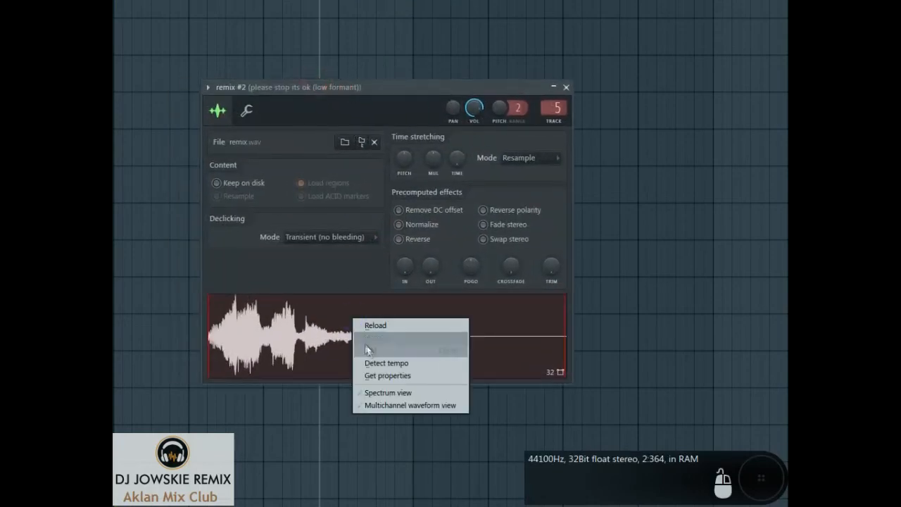
click(368, 348)
- Reduce the sample to its opening 0.098 seconds and apply Edison's reverb to it
mouse_move(174, 271)
mouse_down()
mouse_move(151, 275)
mouse_move(185, 281)
mouse_move(171, 284)
mouse_up()
key(space)
key(ctrl+x)
key(ctrl+a)
key(ctrl+v)
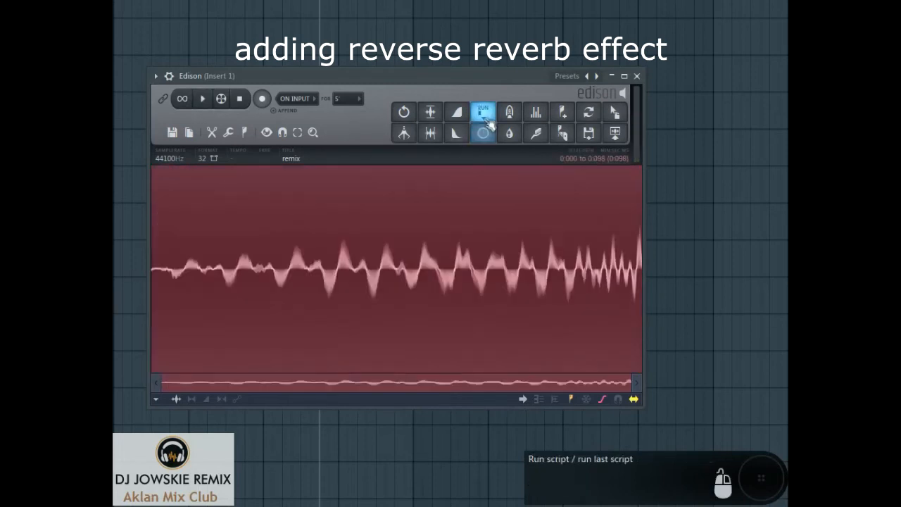
click(508, 114)
click(521, 279)
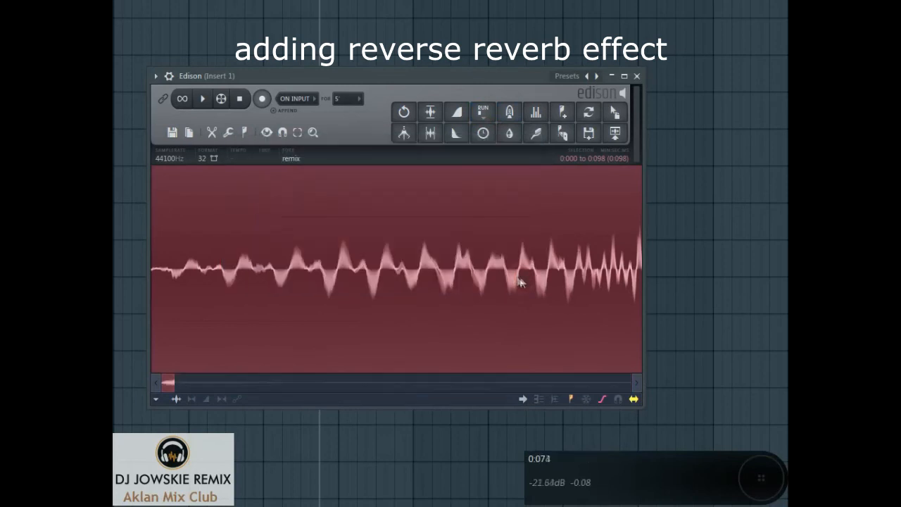
- Delete the dry 0.098-second start and normalize the remaining reverb tail
key(Delete)
drag(174, 384, 684, 338)
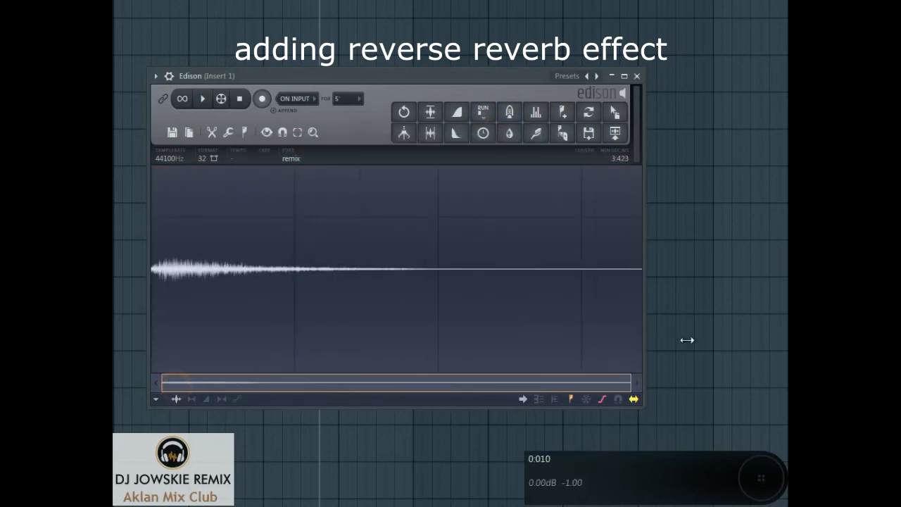
click(430, 112)
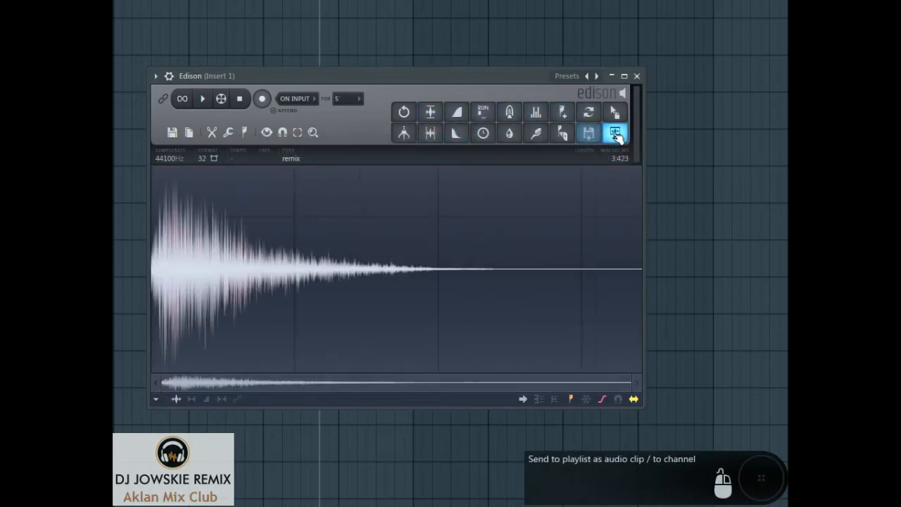
- Place the reverb tail on the playlist beneath remix #2 and reverse it in its channel settings
drag(613, 115, 380, 277)
double_click(357, 265)
click(371, 250)
right_click(581, 223)
- Move the reversed reverb clip to start at bar 2 so it leads into the vocal layers, and play it back
drag(444, 253, 298, 256)
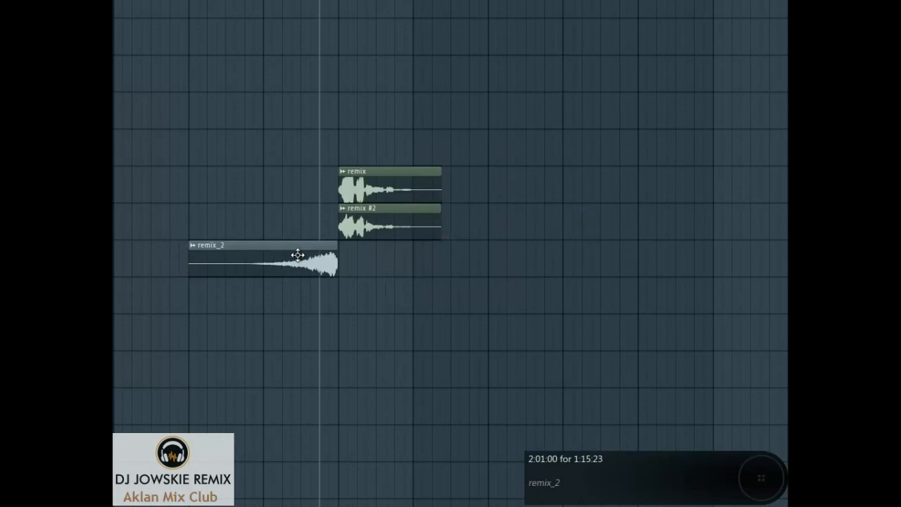
double_click(298, 256)
right_click(431, 55)
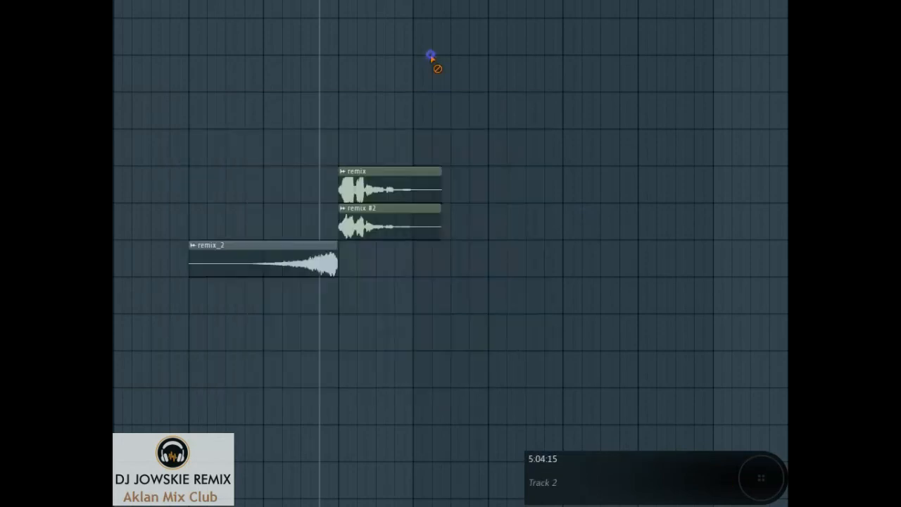
key(space)
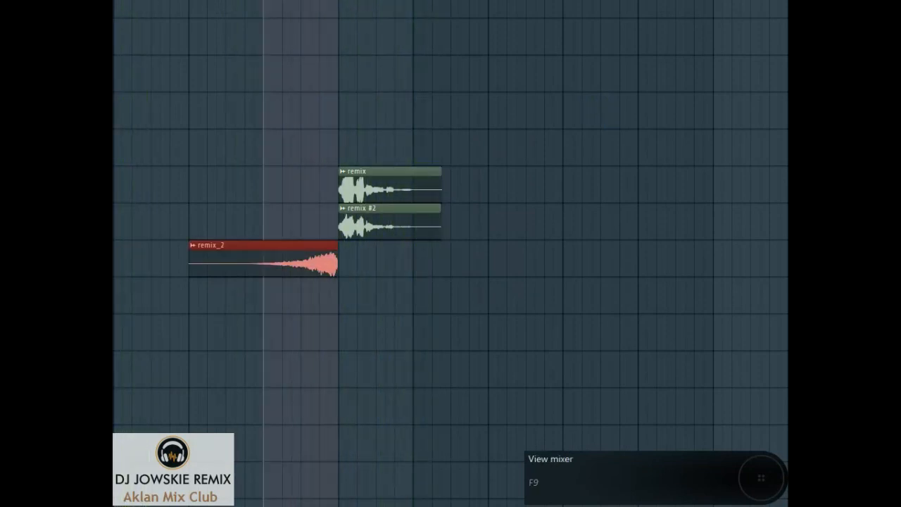
- Open the reversed remix_2 clip's channel settings and route it to its own mixer track
key(F9)
key(F9)
double_click(292, 250)
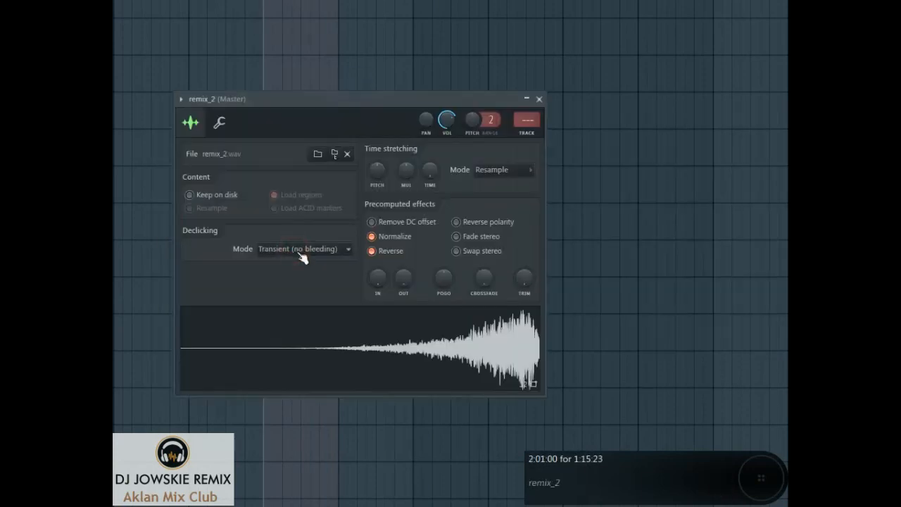
key(F9)
- Insert Gross Beat in the first effect slot of the remix_2 track and choose the 1/2 Bt Gate volume preset
click(181, 154)
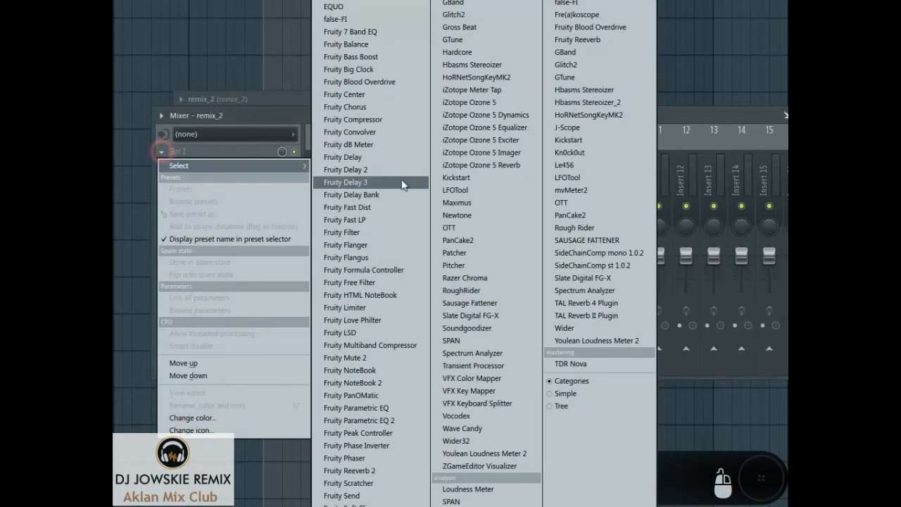
click(579, 39)
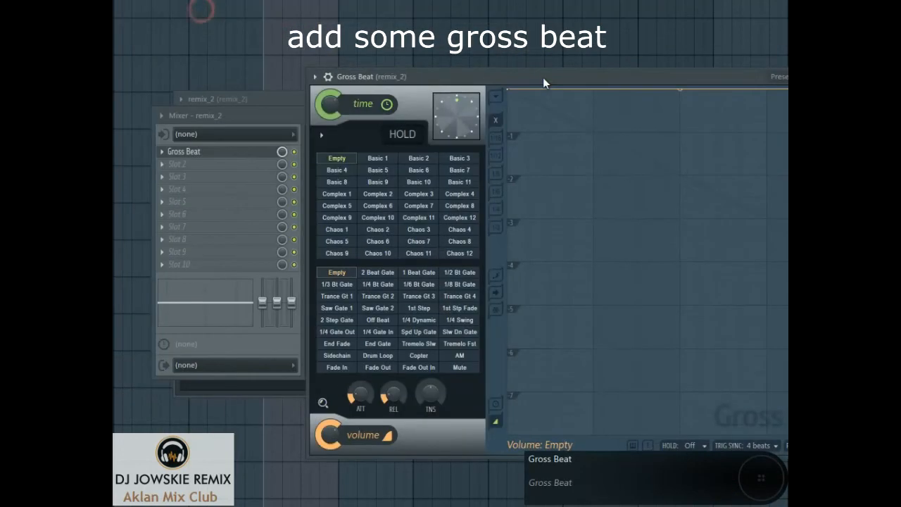
click(304, 254)
click(332, 254)
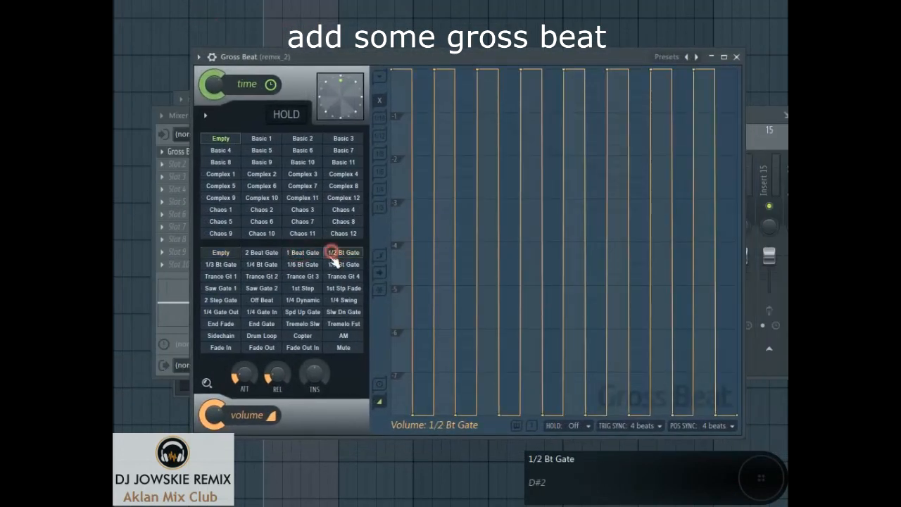
- Switch Gross Beat's volume preset to 1/3 Bt Gate and close the plugin window
click(332, 266)
click(262, 264)
click(210, 267)
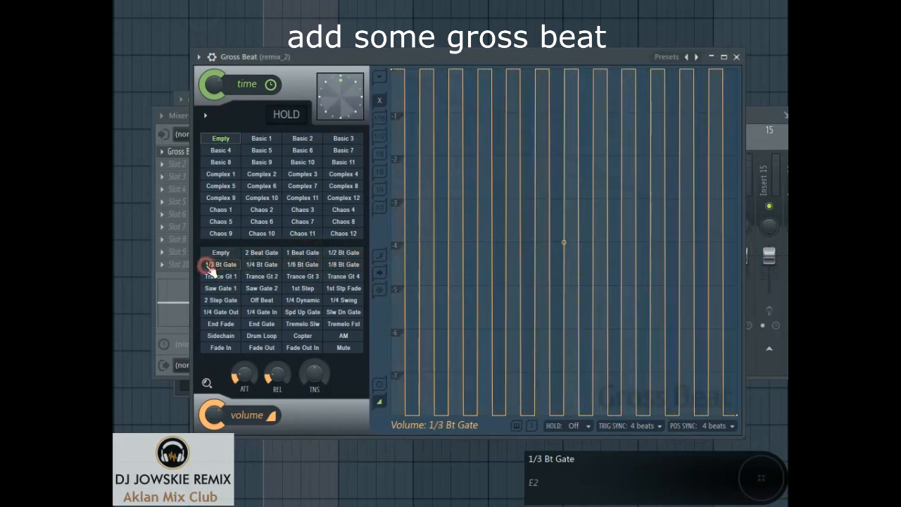
click(736, 57)
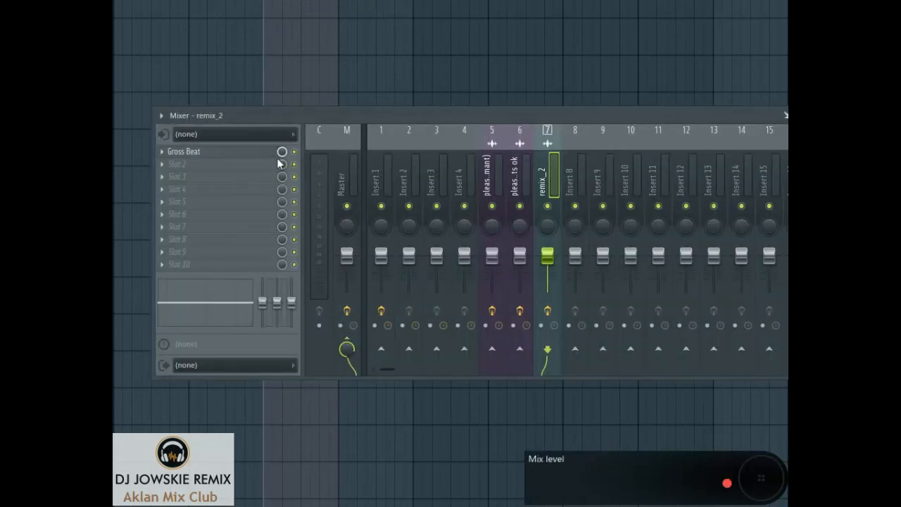
- Create an automation clip for the Gross Beat slot's on/off switch and place it at bar 3 above the remix clips
right_click(295, 154)
click(338, 240)
key(F9)
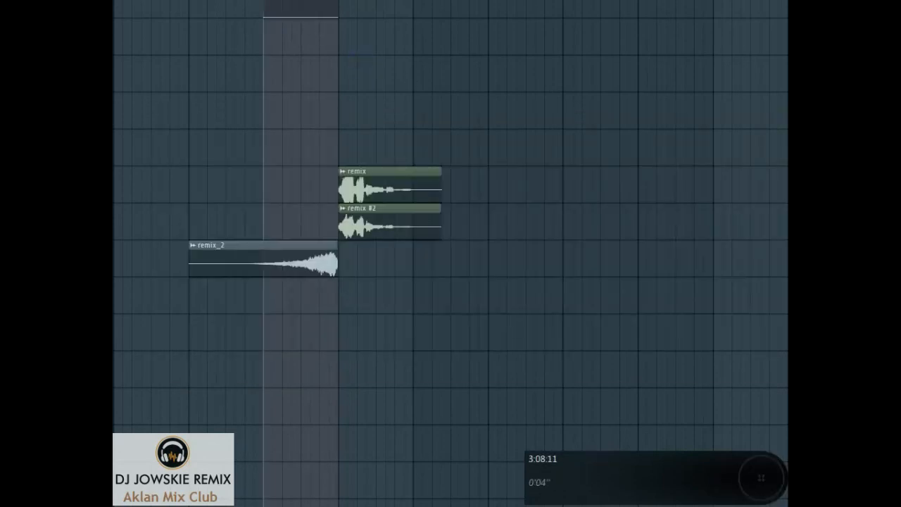
drag(299, 1, 259, 158)
- Reshape the Gross Beat mute automation into an on/off step that jumps up at the clip's start and stays at maximum
right_click(288, 151)
click(311, 156)
right_click(285, 159)
drag(319, 147, 347, 148)
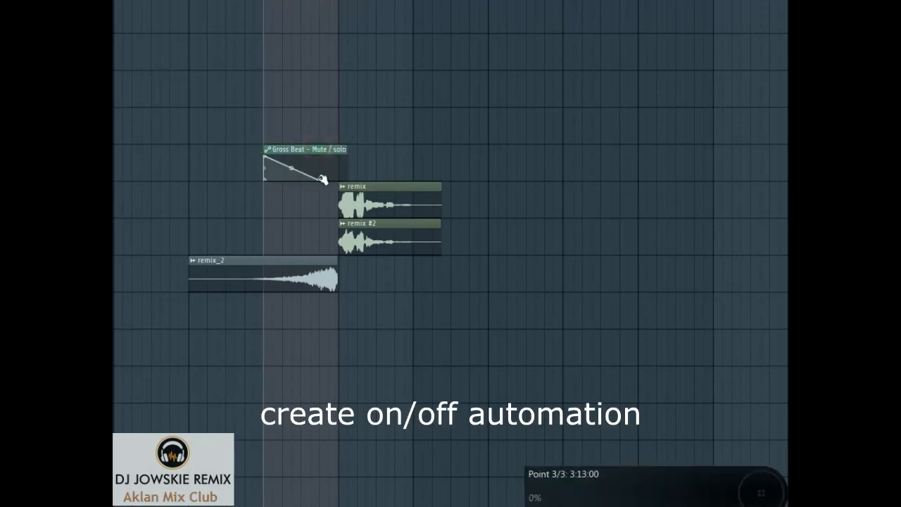
drag(319, 179, 344, 134)
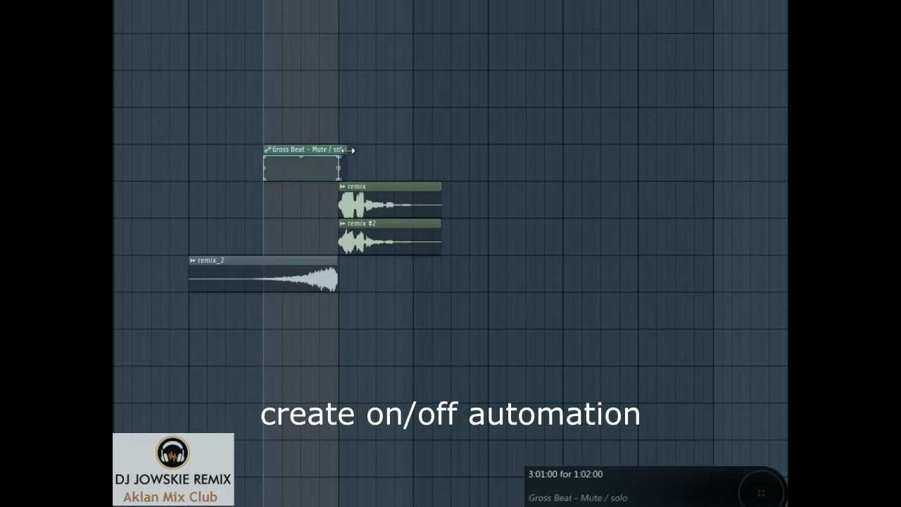
- Trim the Gross Beat automation clip to the last half bar before the vocal layers and play the arrangement back
drag(342, 150, 338, 144)
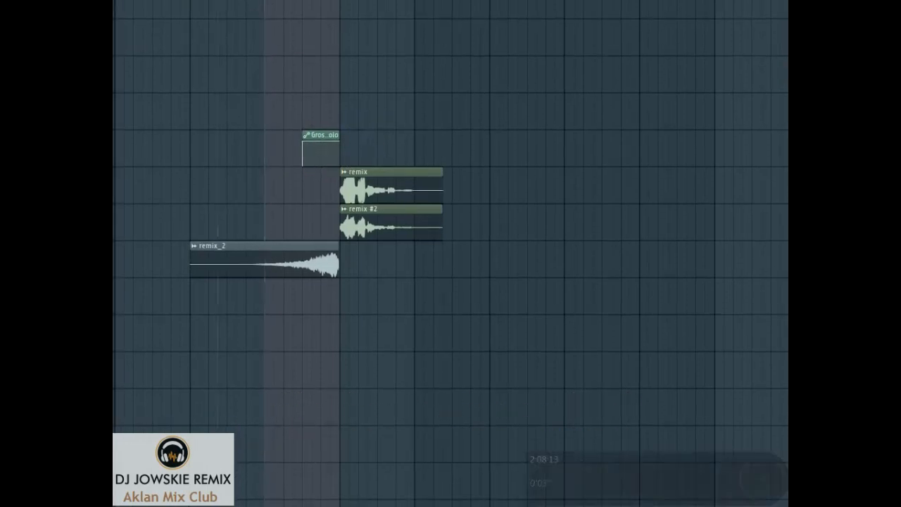
key(space)
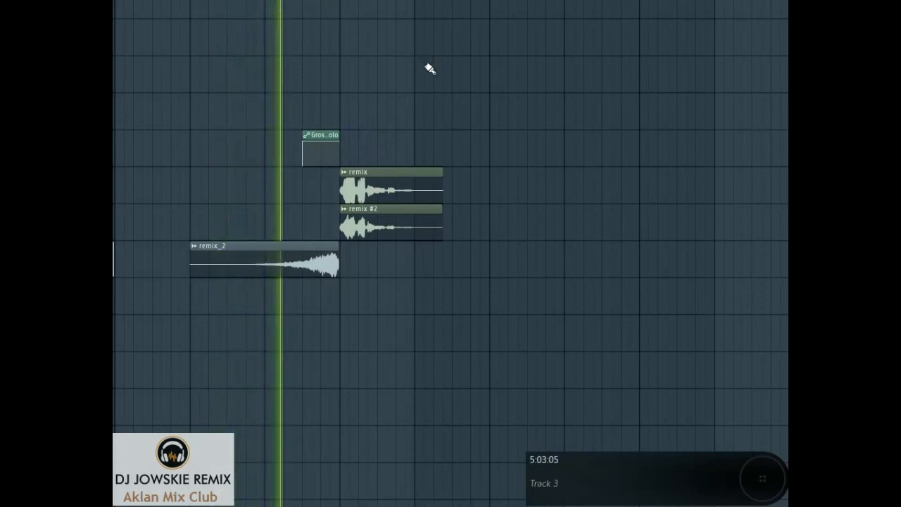